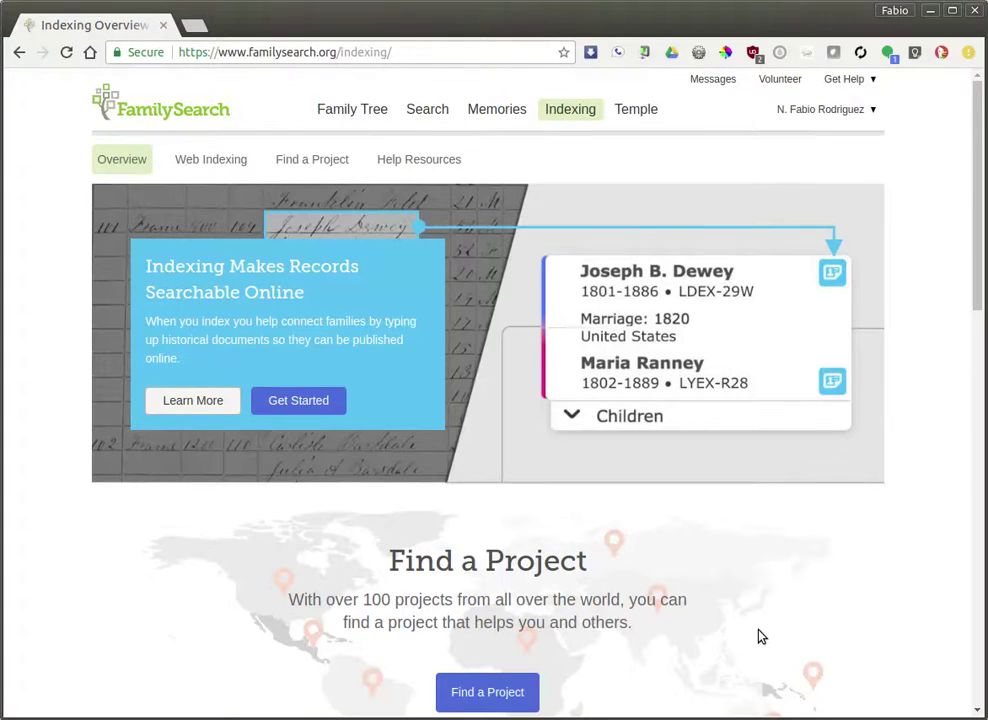
# - Look through the Indexing overview page, including Find a Project, the guided tour, Get Help and the indexing statistics
pyautogui.click(374, 110)
pyautogui.moveTo(569, 116)
pyautogui.scroll(-3, 790, 659)
pyautogui.scroll(-5, 810, 660)
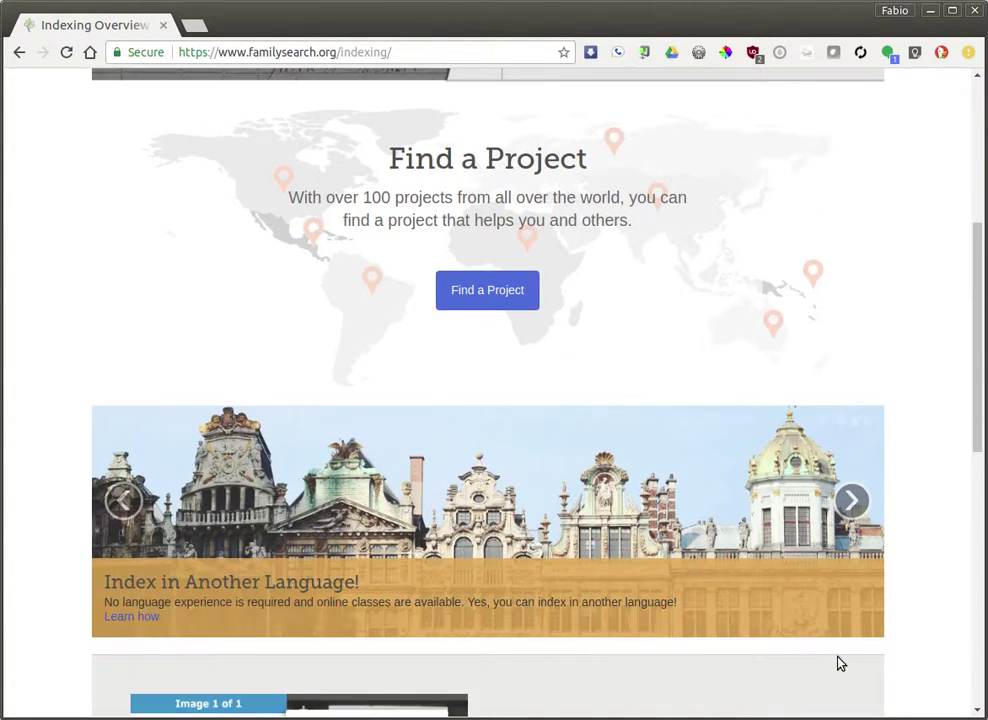
pyautogui.scroll(-2, 868, 661)
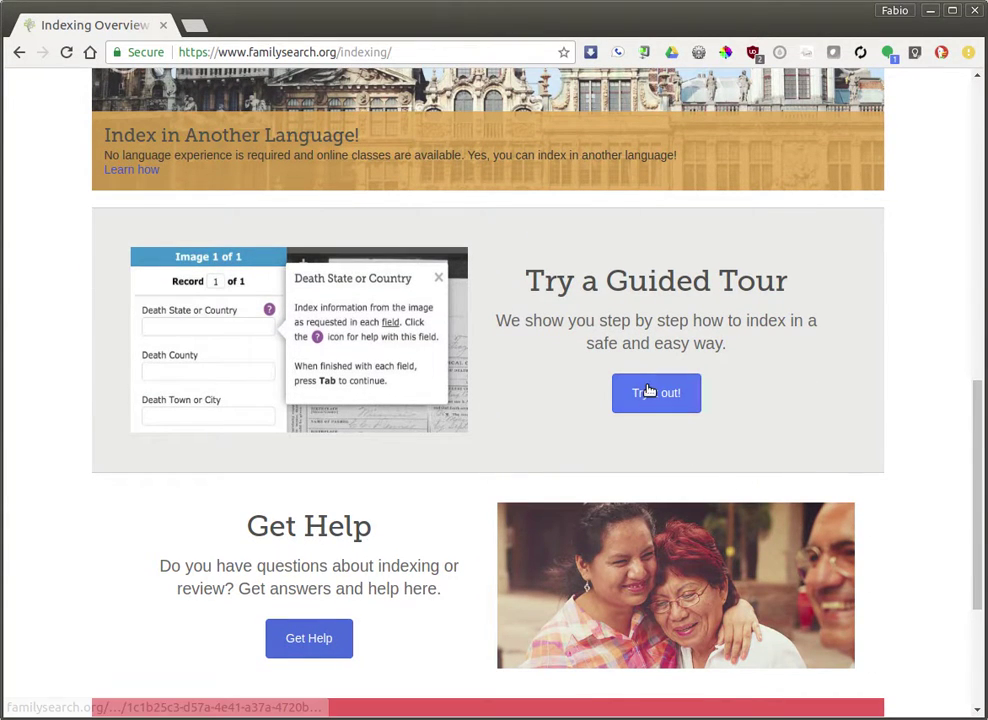
pyautogui.scroll(-3, 931, 506)
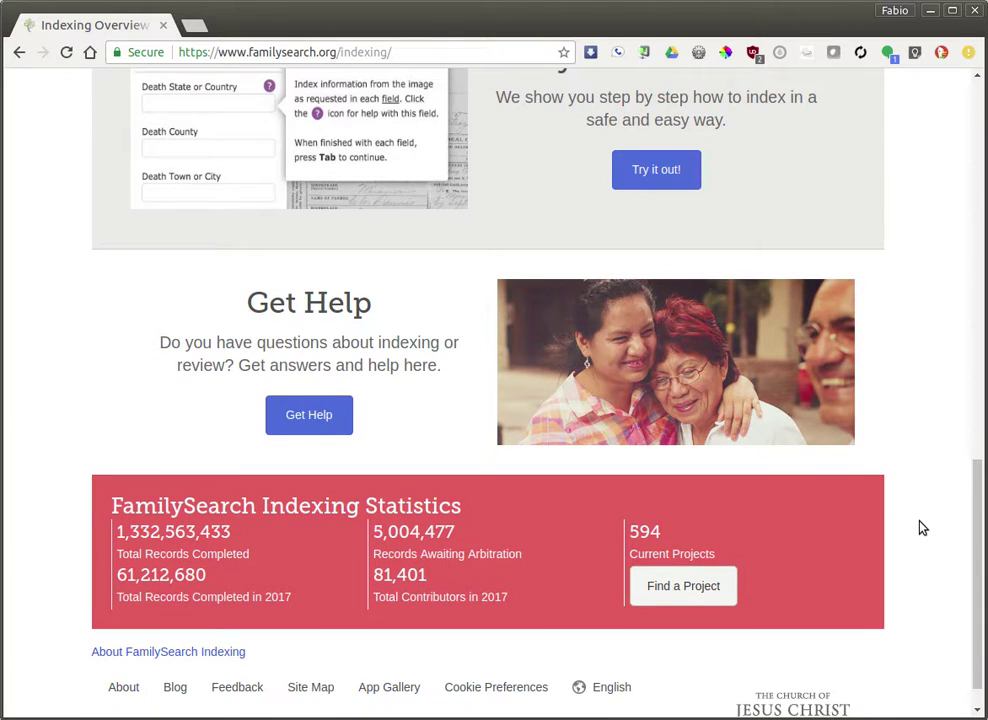
pyautogui.scroll(15, 922, 528)
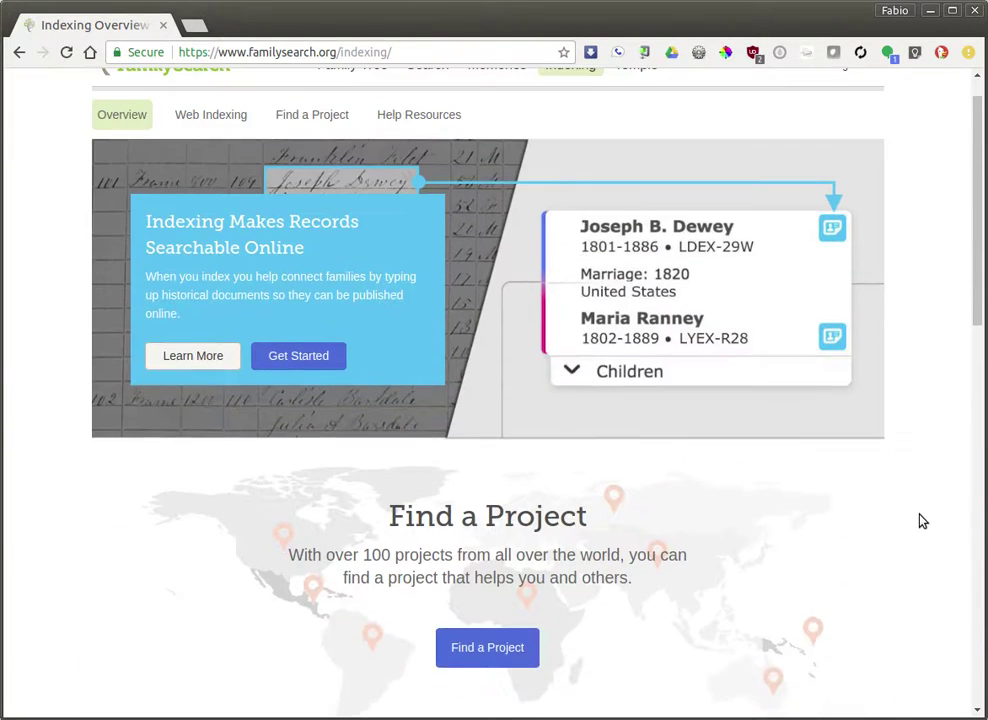
pyautogui.scroll(1, 922, 521)
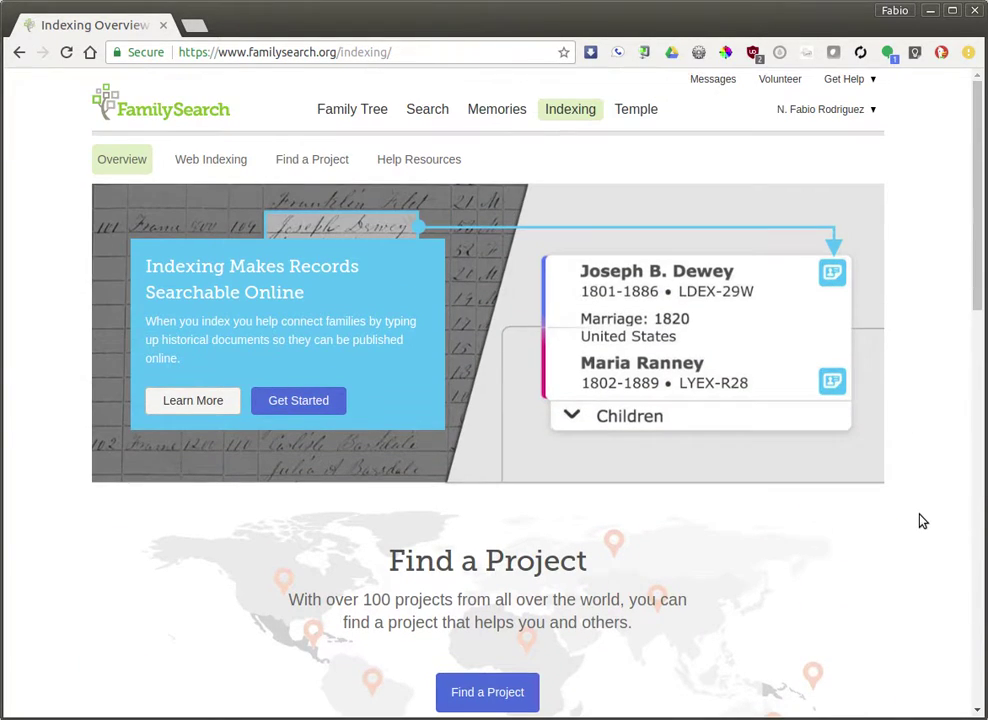
# - Open the Web Indexing page and review its My Batches, Progress and Groups sections
pyautogui.click(225, 166)
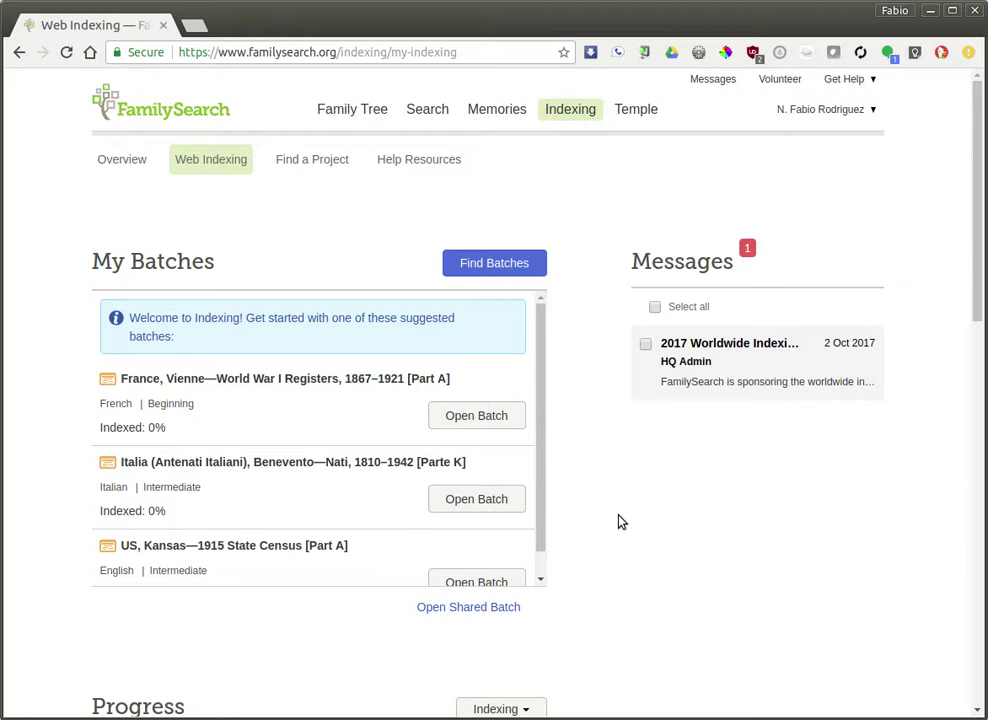
pyautogui.scroll(-5, 620, 521)
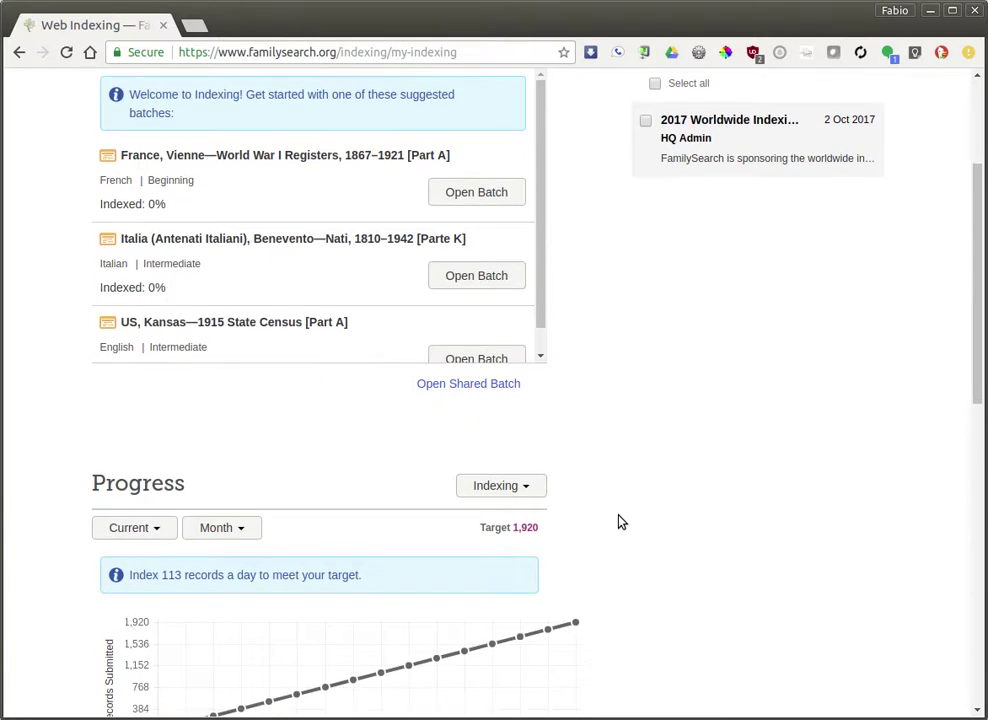
pyautogui.scroll(-5, 616, 521)
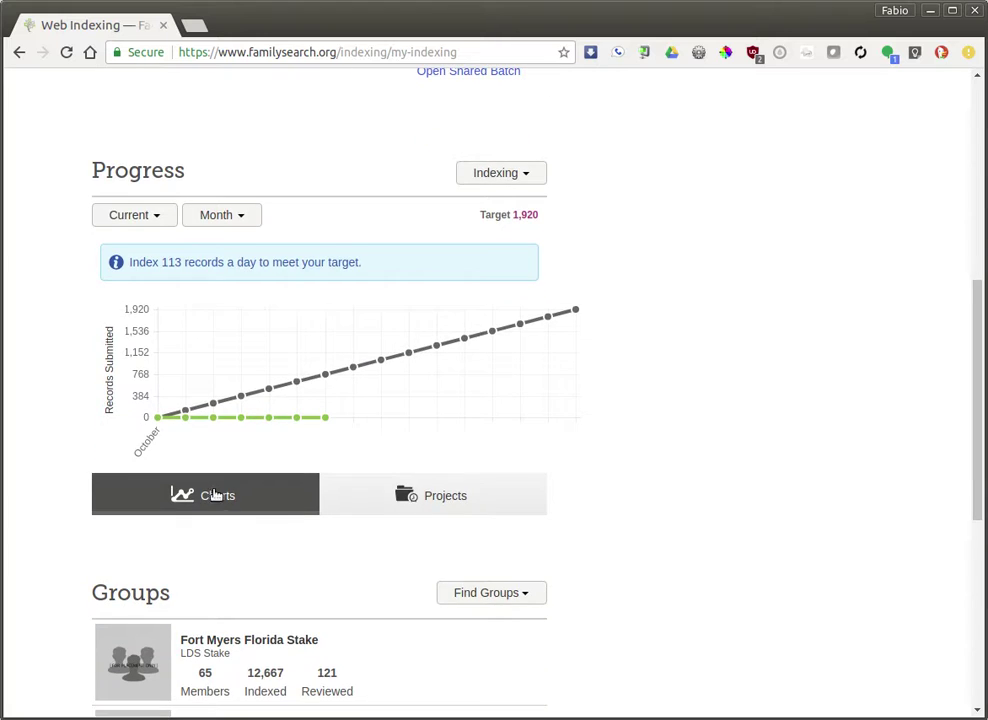
pyautogui.scroll(-1, 283, 532)
pyautogui.scroll(2, 282, 480)
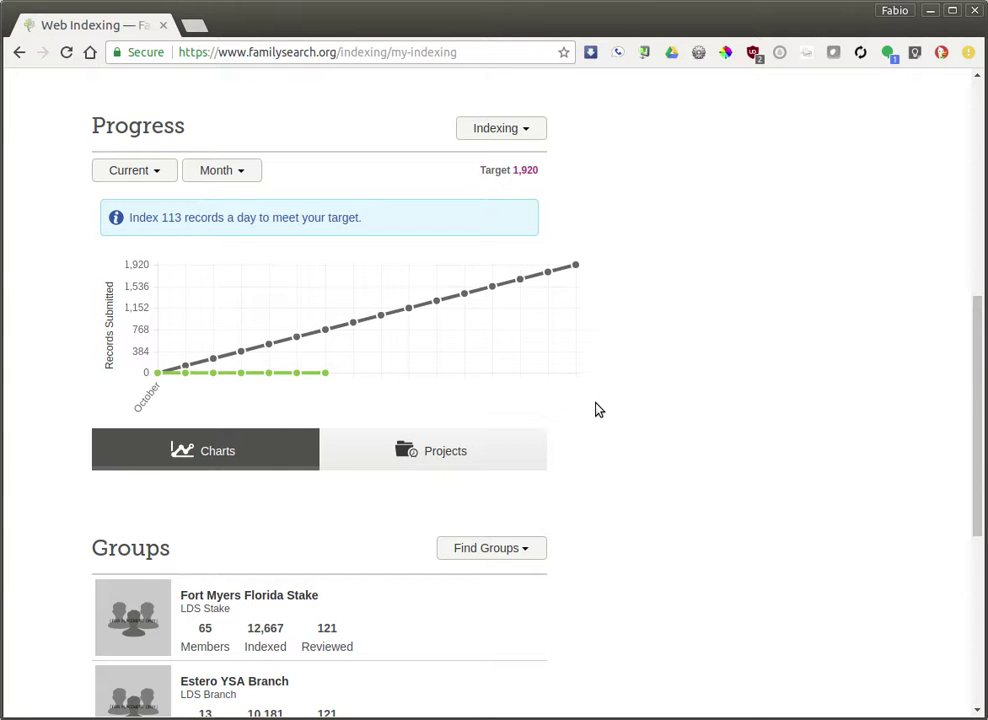
pyautogui.scroll(-1, 604, 435)
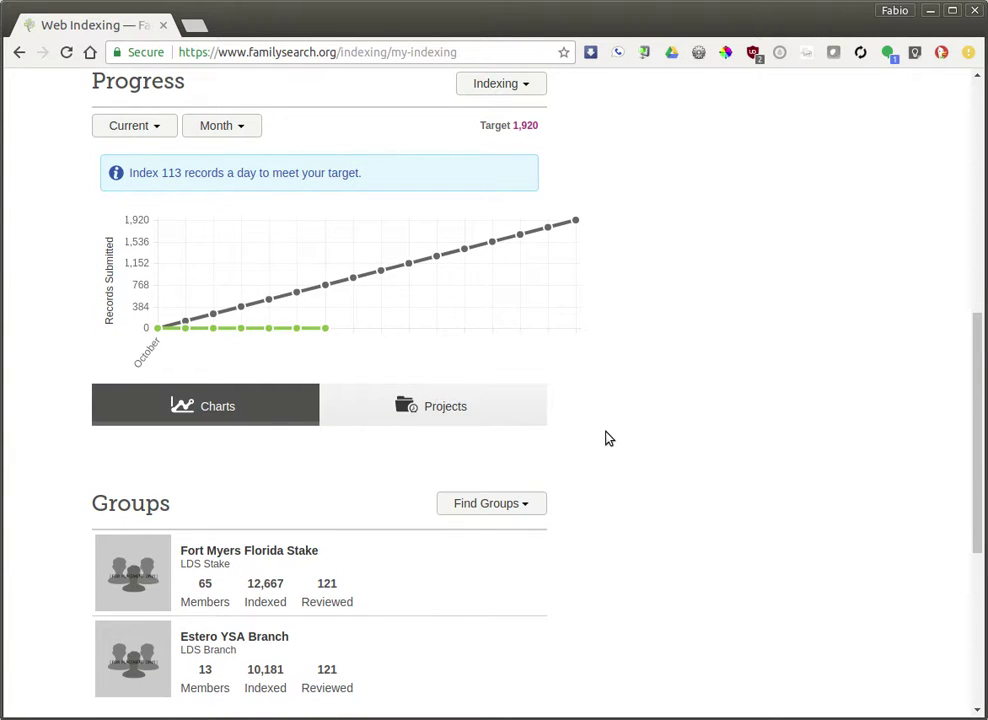
pyautogui.scroll(6, 609, 437)
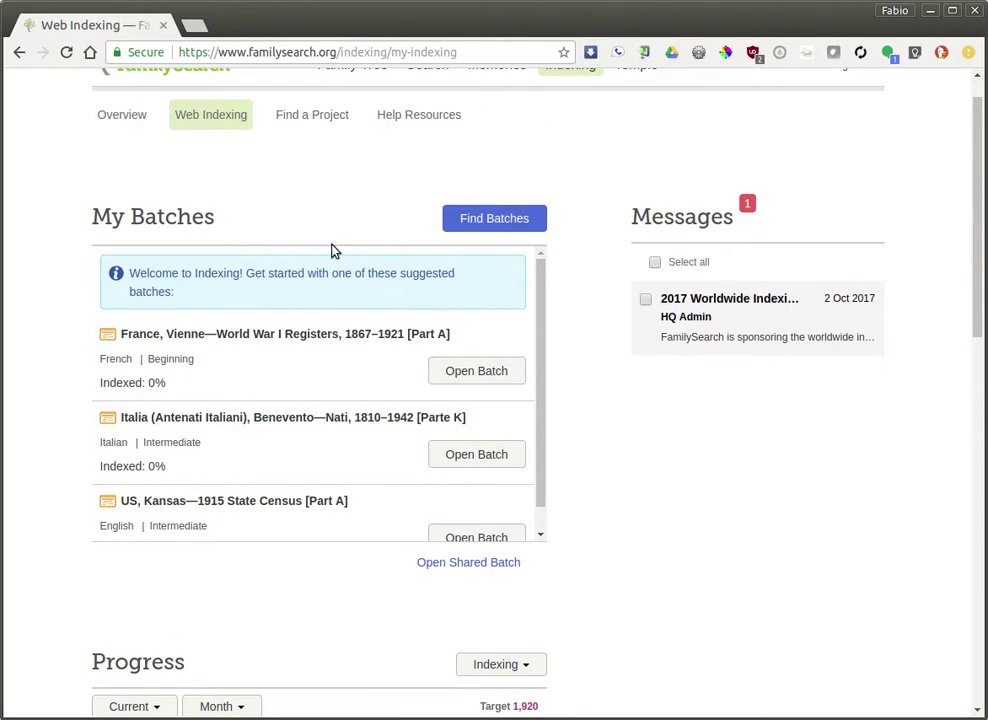
pyautogui.scroll(1, 335, 249)
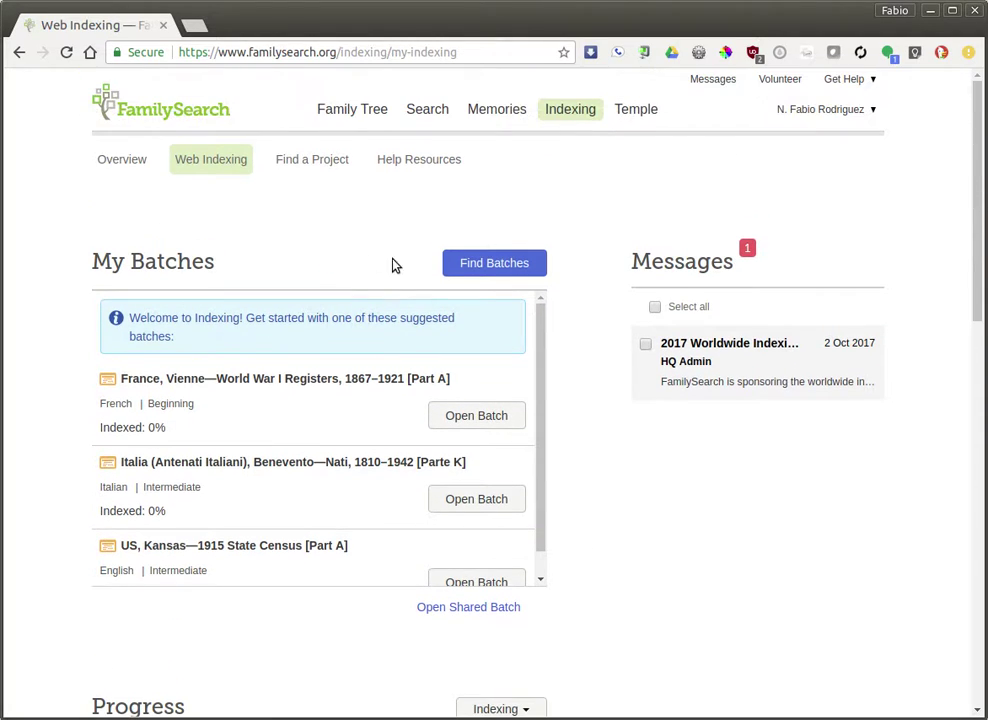
# - Open the batch finder and browse the list of available indexing projects
pyautogui.click(510, 266)
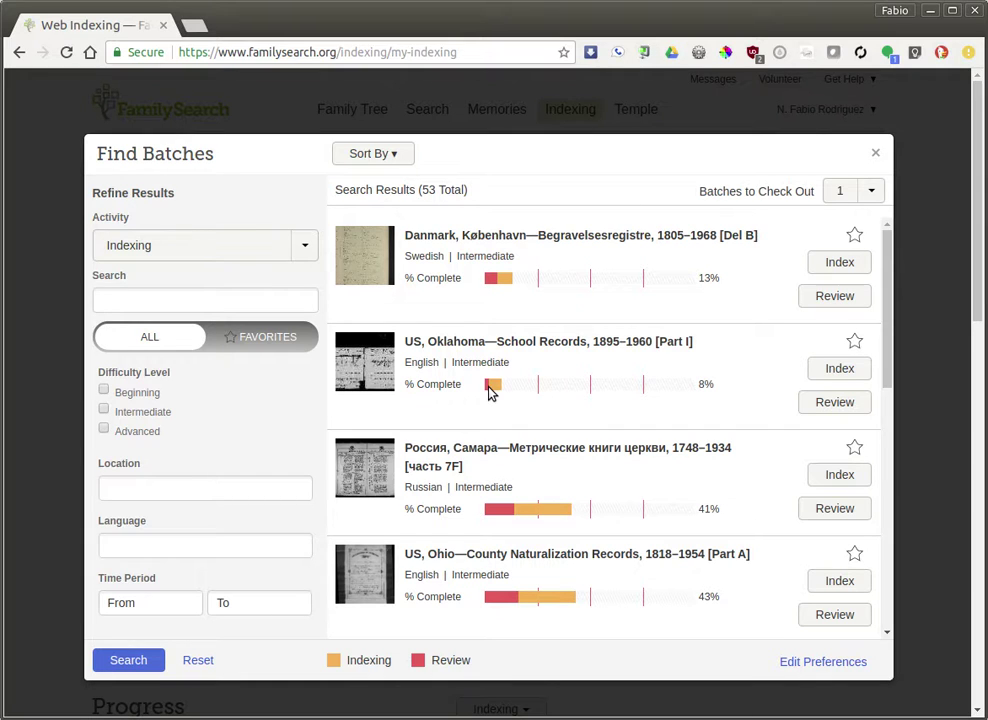
pyautogui.scroll(-2, 489, 392)
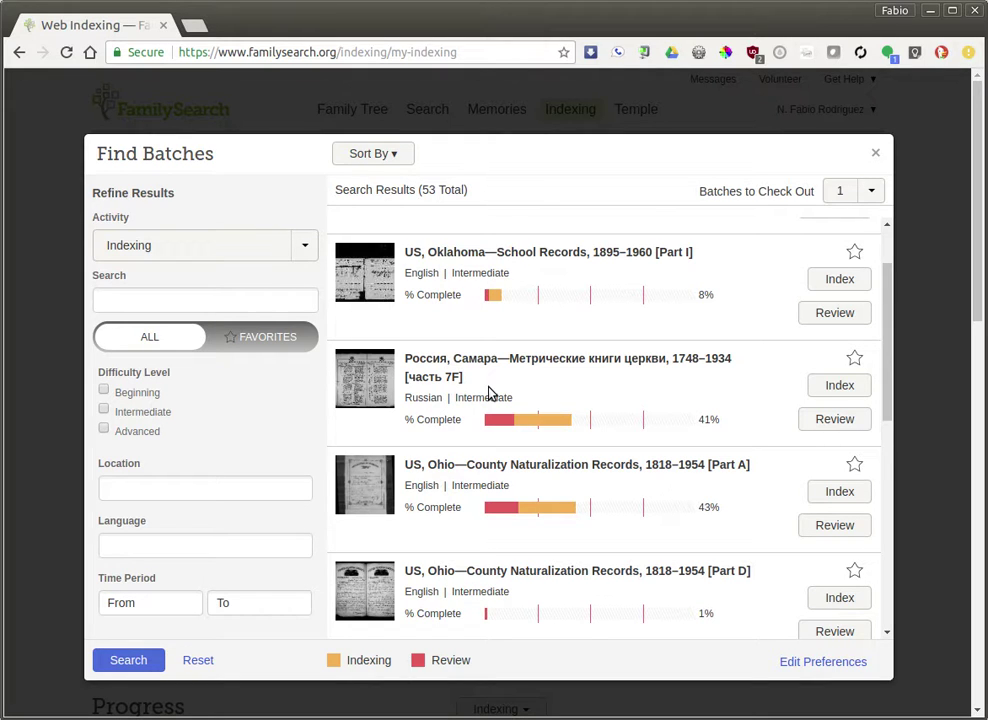
pyautogui.scroll(2, 489, 392)
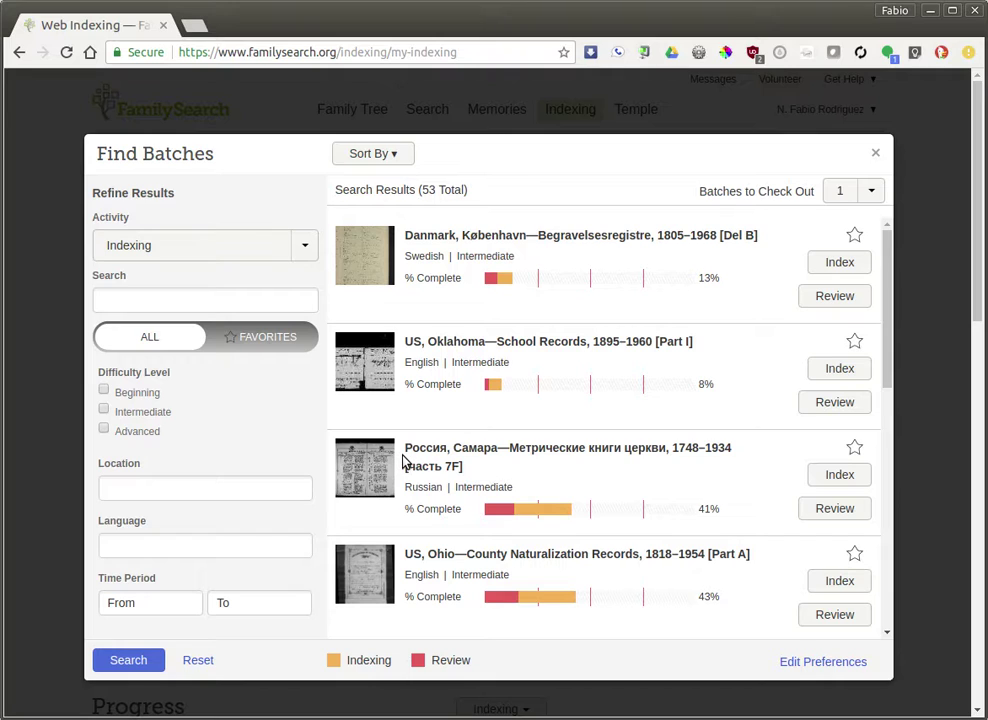
# - Search for Beginning-level batches in English and open US, New York—County Naturalization Records, 1792–1976 [Part B] for indexing
pyautogui.click(105, 392)
pyautogui.click(180, 537)
pyautogui.write('ENgli')
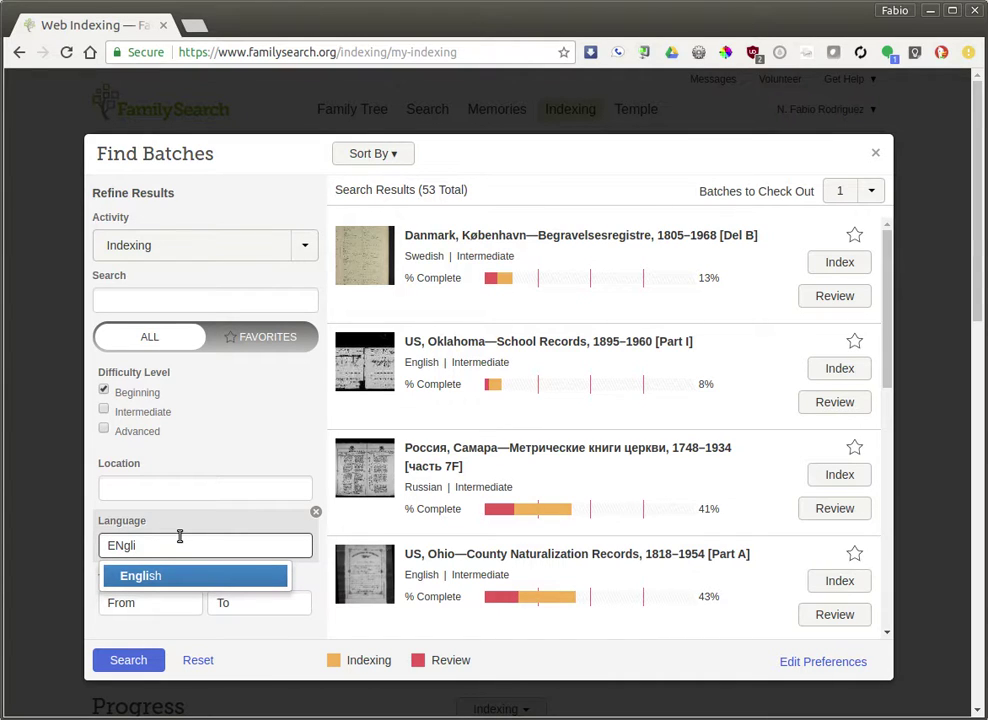
pyautogui.click(146, 575)
pyautogui.click(128, 660)
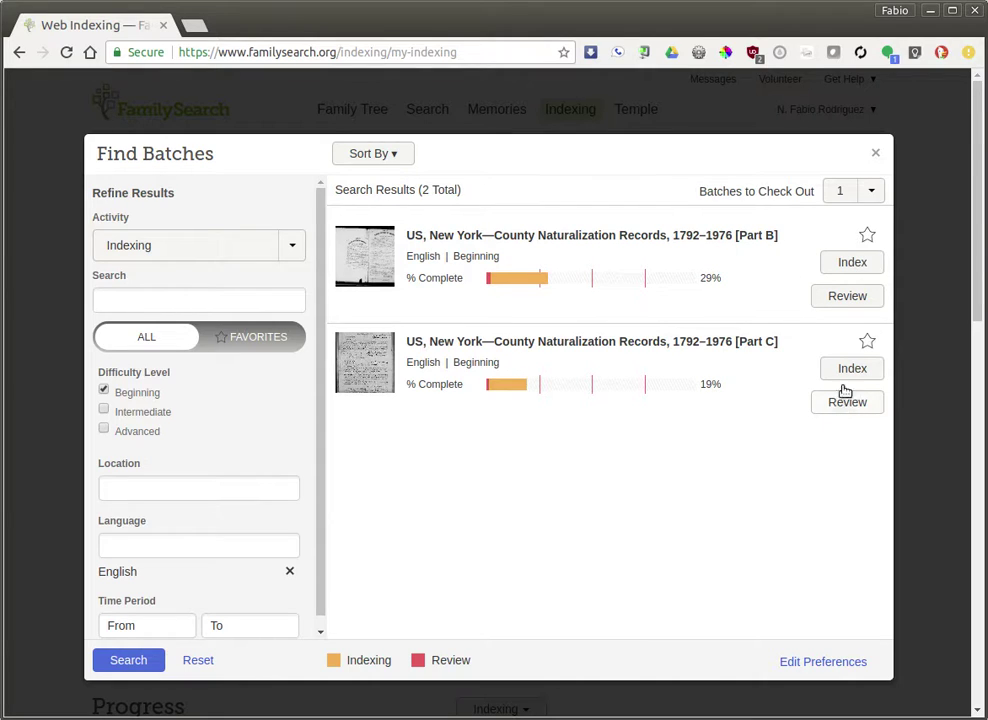
pyautogui.click(862, 268)
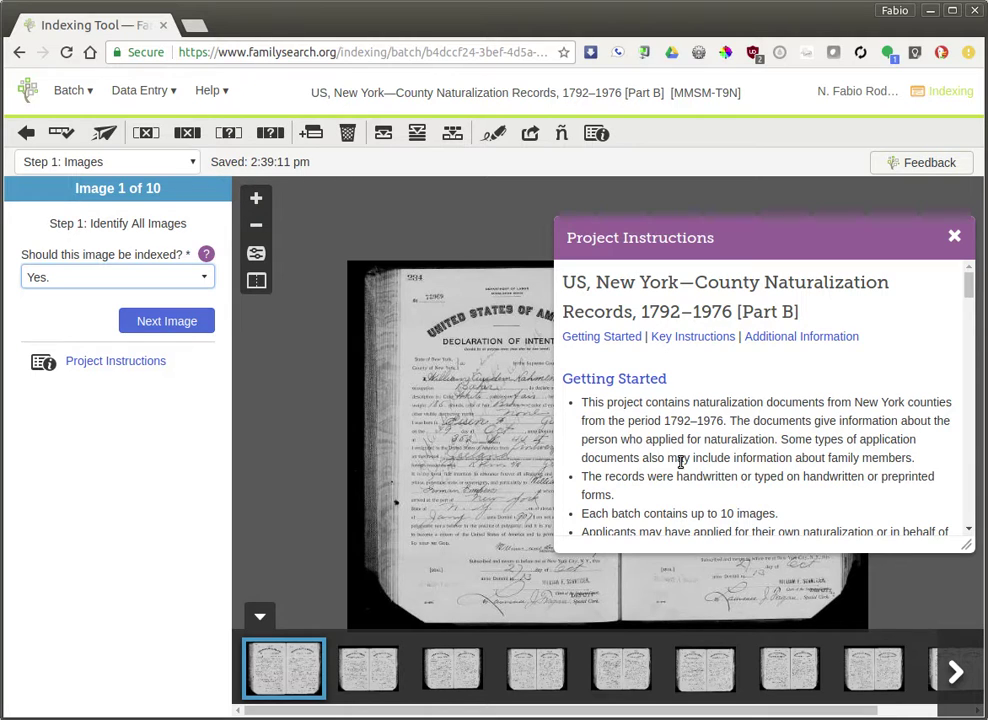
# - Read through the project instructions from Getting Started to Basic Indexing Guidelines, recheck the opening sections and close them
pyautogui.click(635, 424)
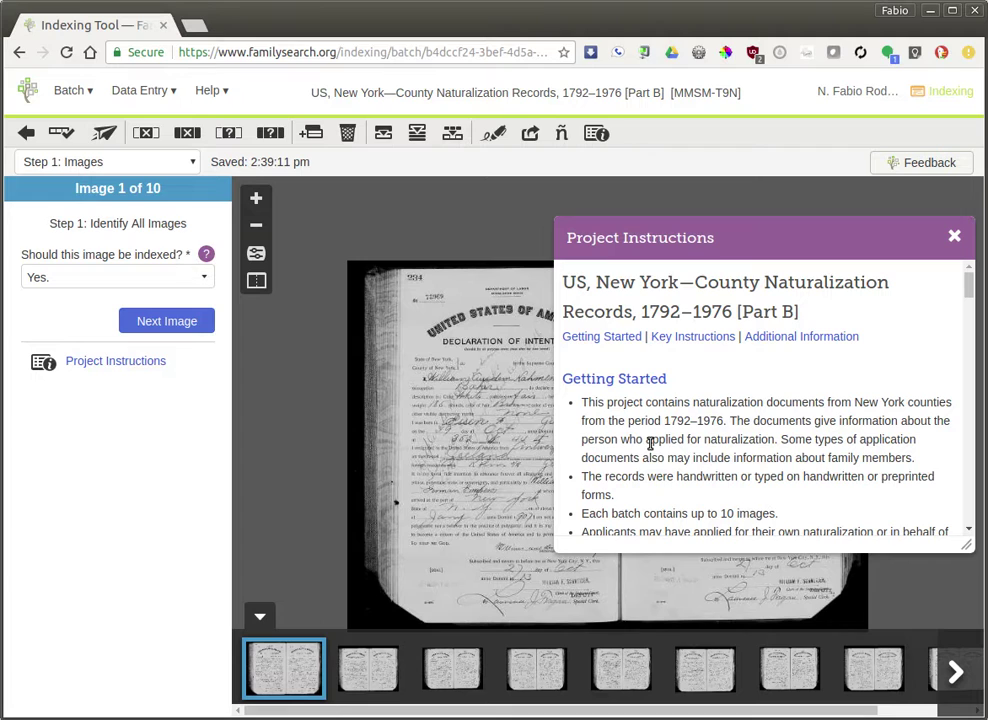
pyautogui.scroll(-2, 662, 474)
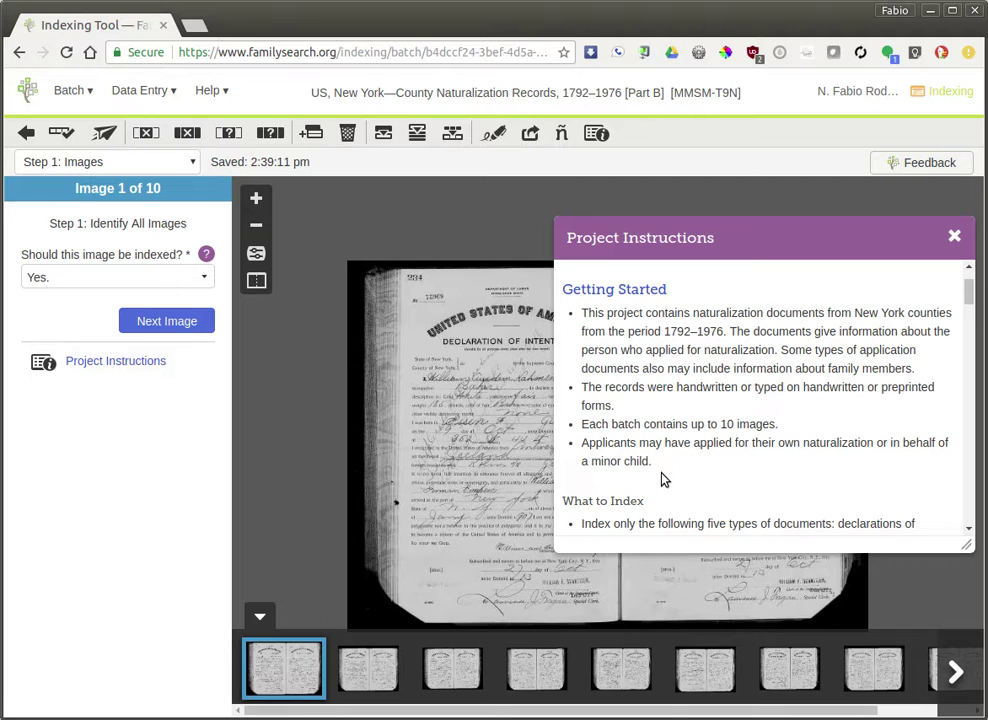
pyautogui.scroll(-1, 662, 480)
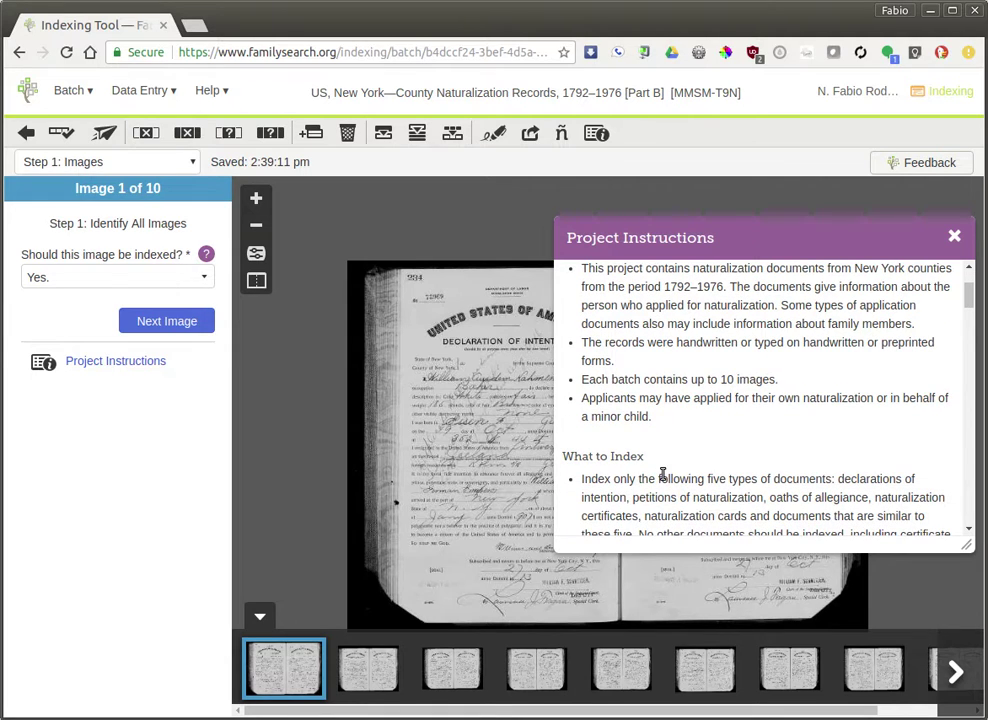
pyautogui.scroll(-2, 662, 475)
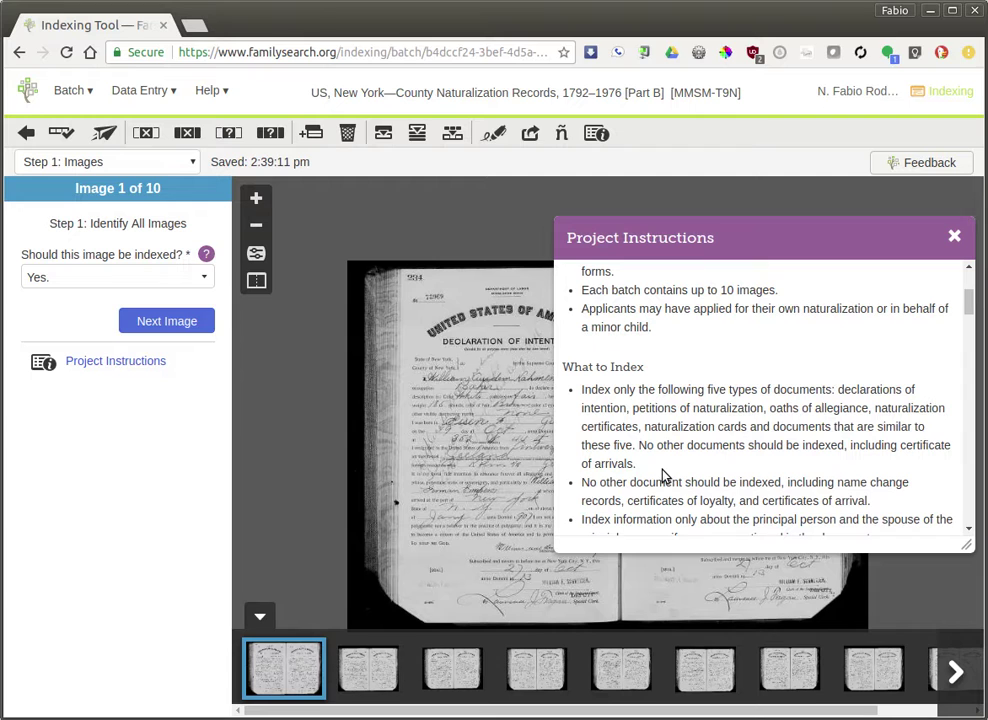
pyautogui.scroll(-2, 662, 475)
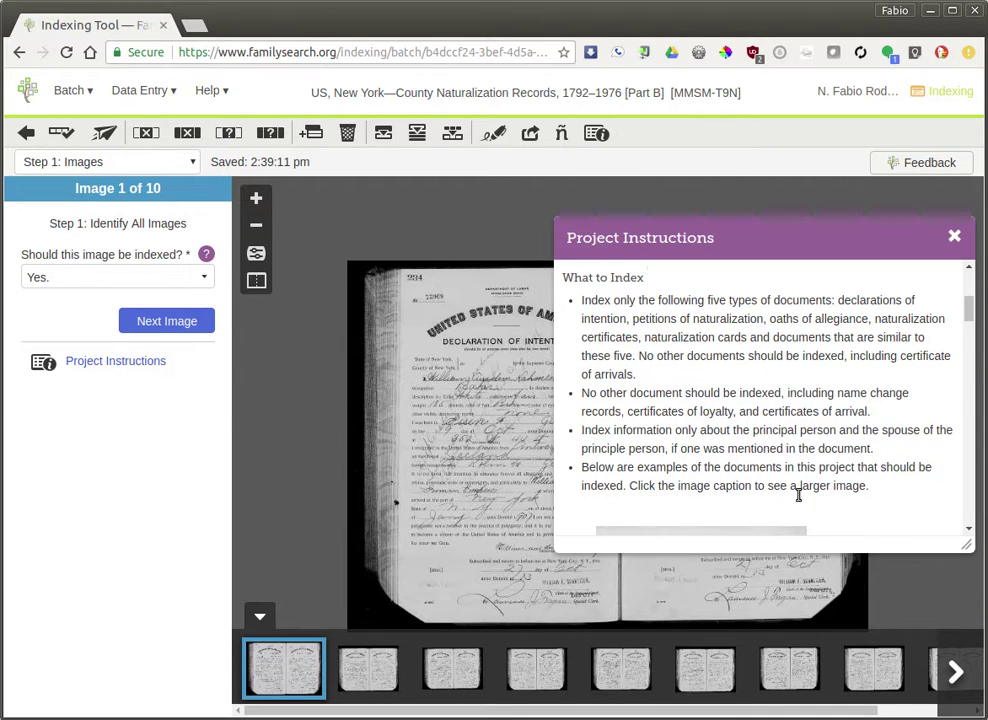
pyautogui.scroll(-6, 875, 510)
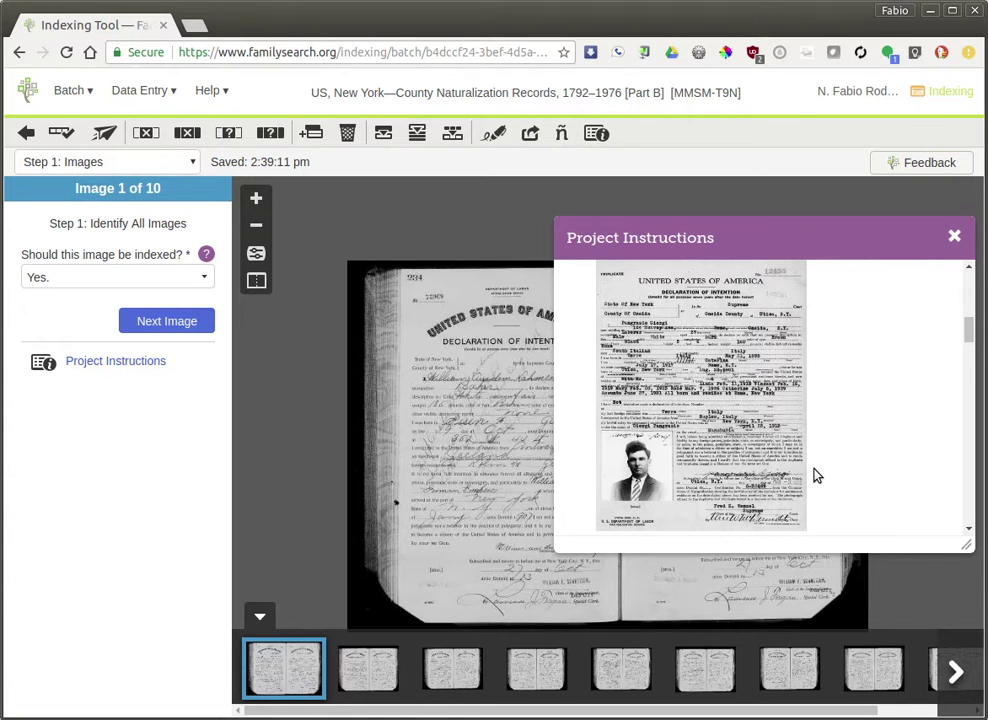
pyautogui.scroll(-6, 815, 476)
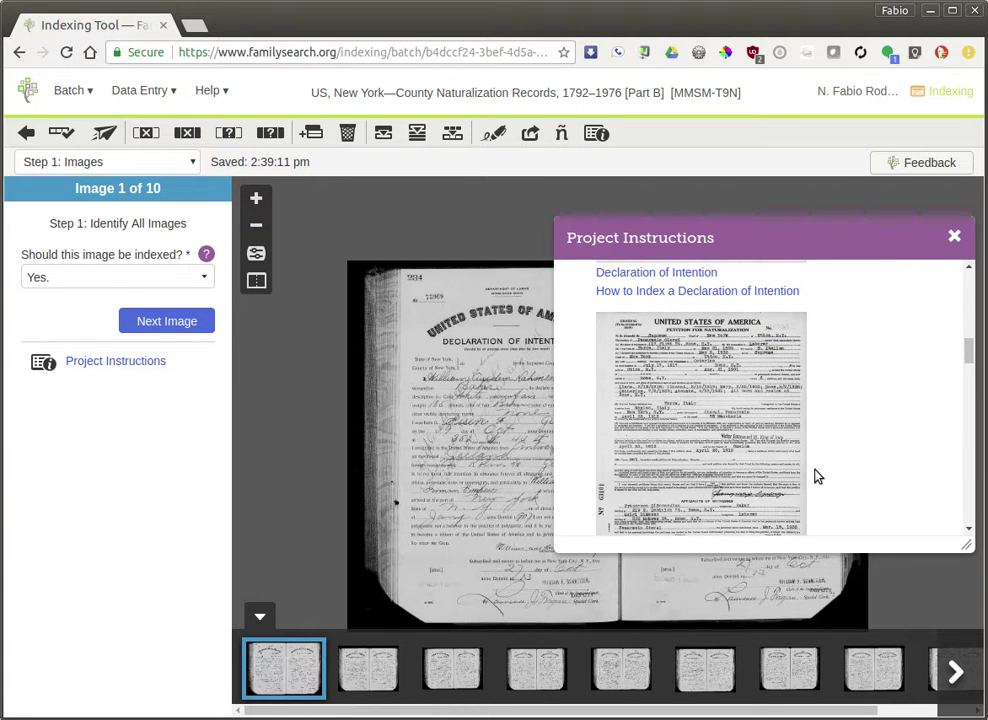
pyautogui.scroll(-5, 815, 476)
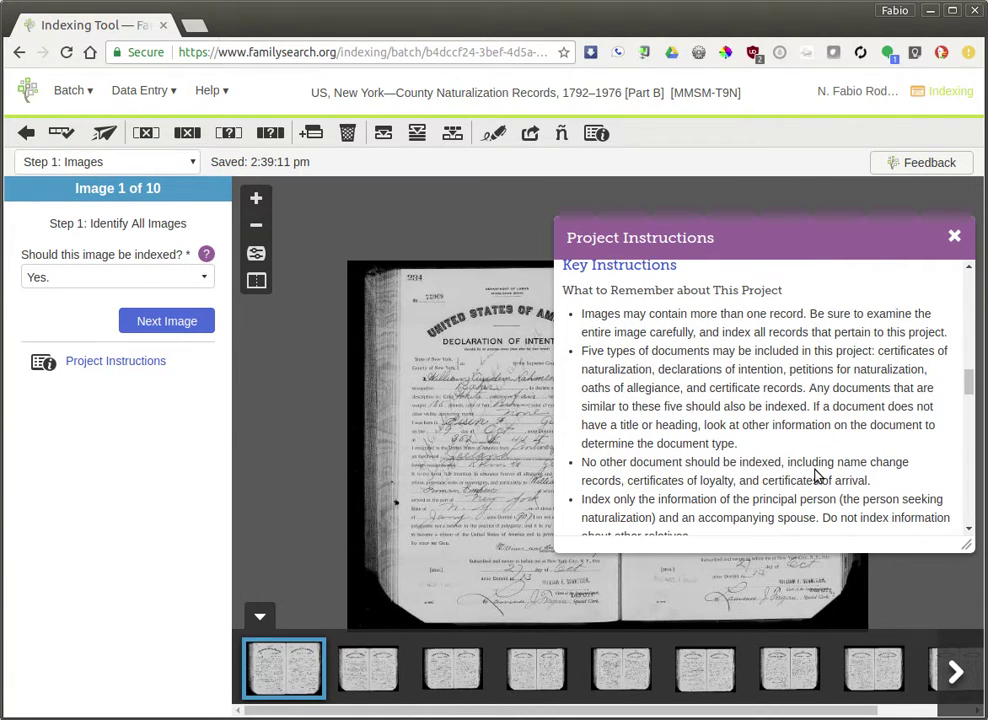
pyautogui.scroll(-5, 815, 476)
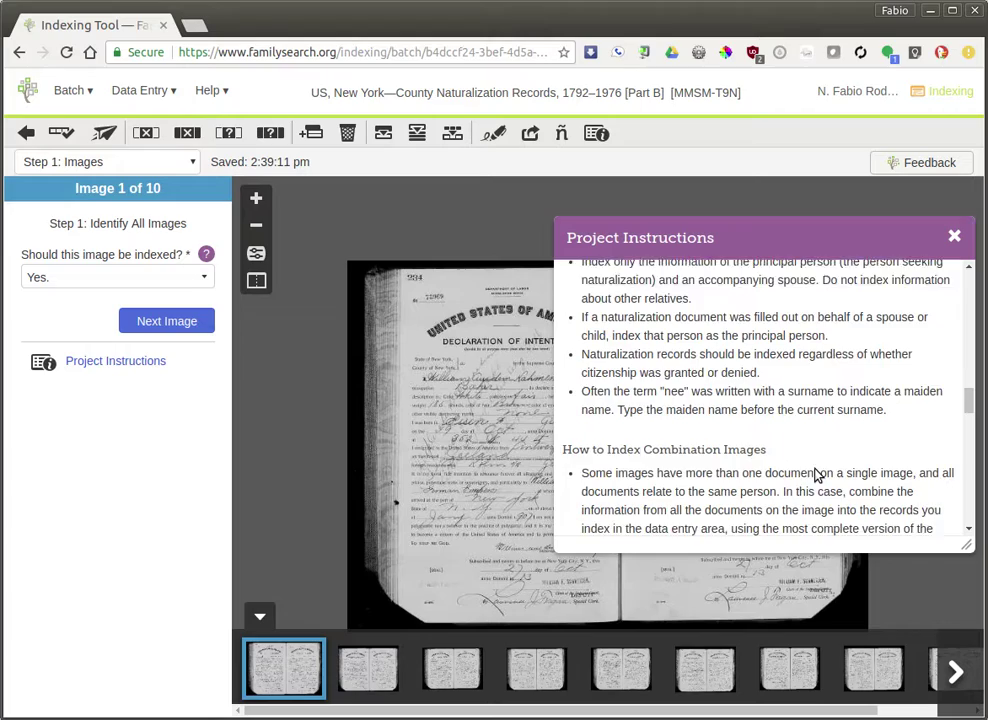
pyautogui.scroll(-5, 815, 476)
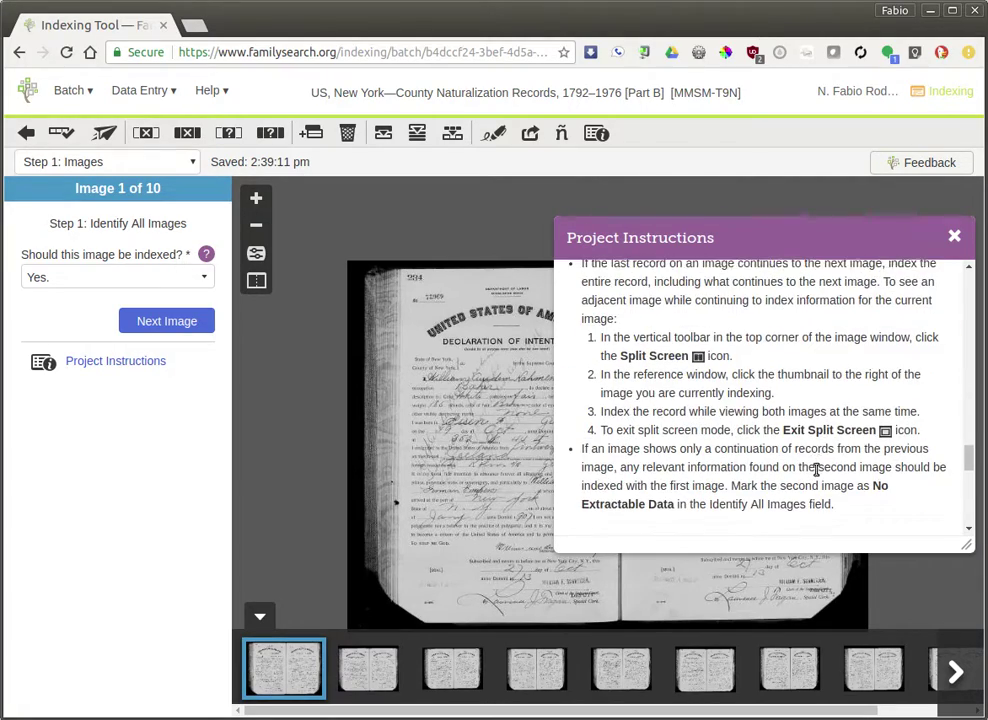
pyautogui.scroll(-5, 815, 476)
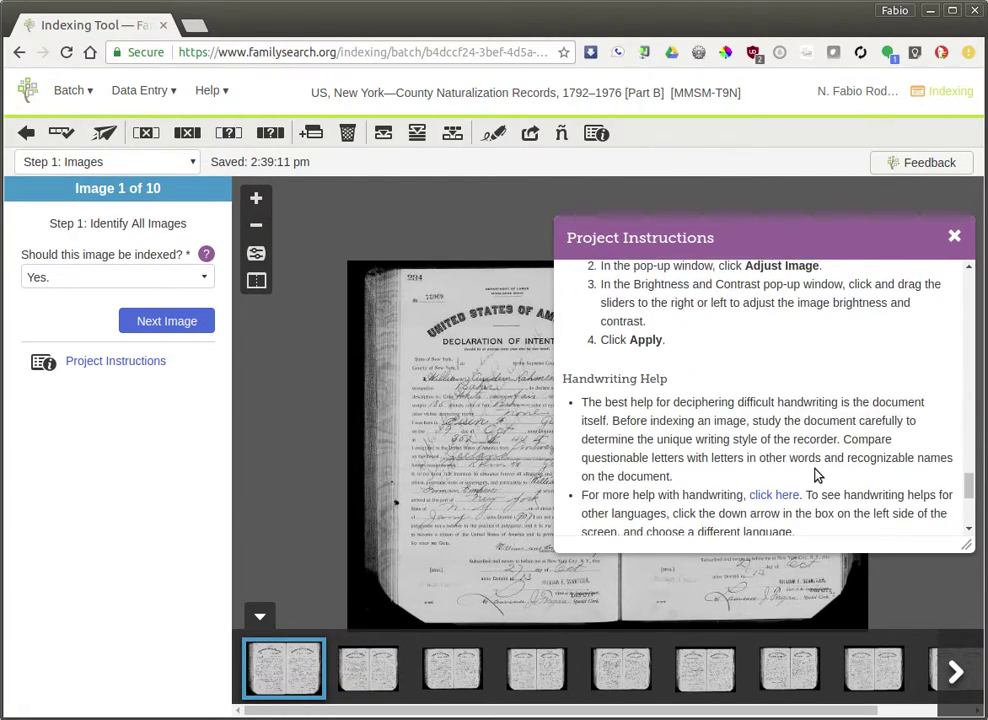
pyautogui.scroll(-4, 851, 496)
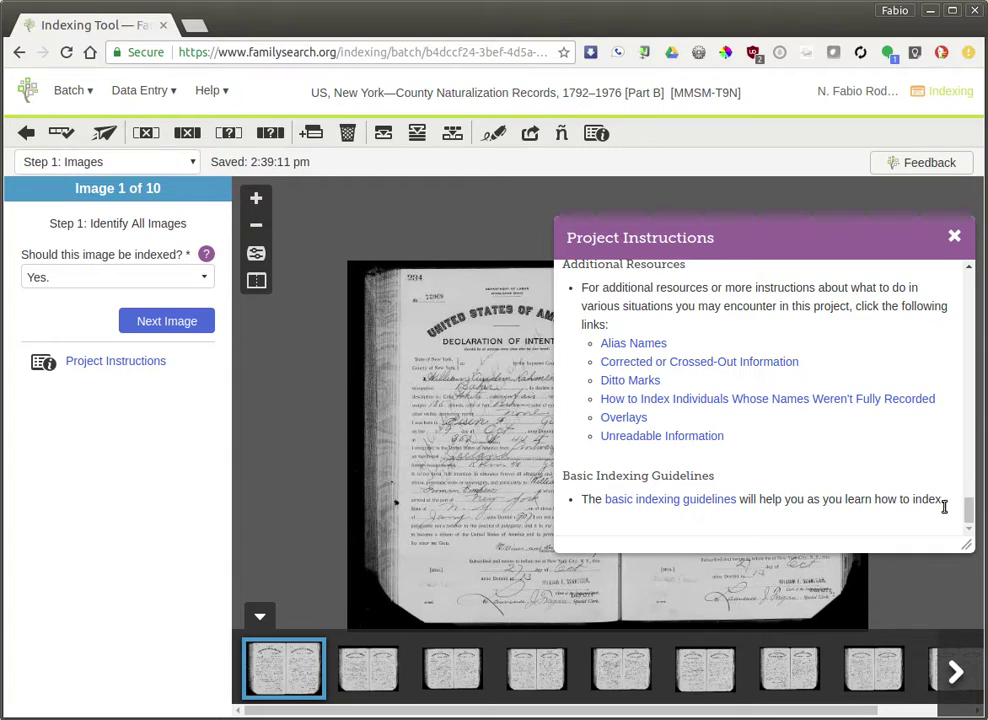
pyautogui.moveTo(968, 519); pyautogui.dragTo(966, 287)
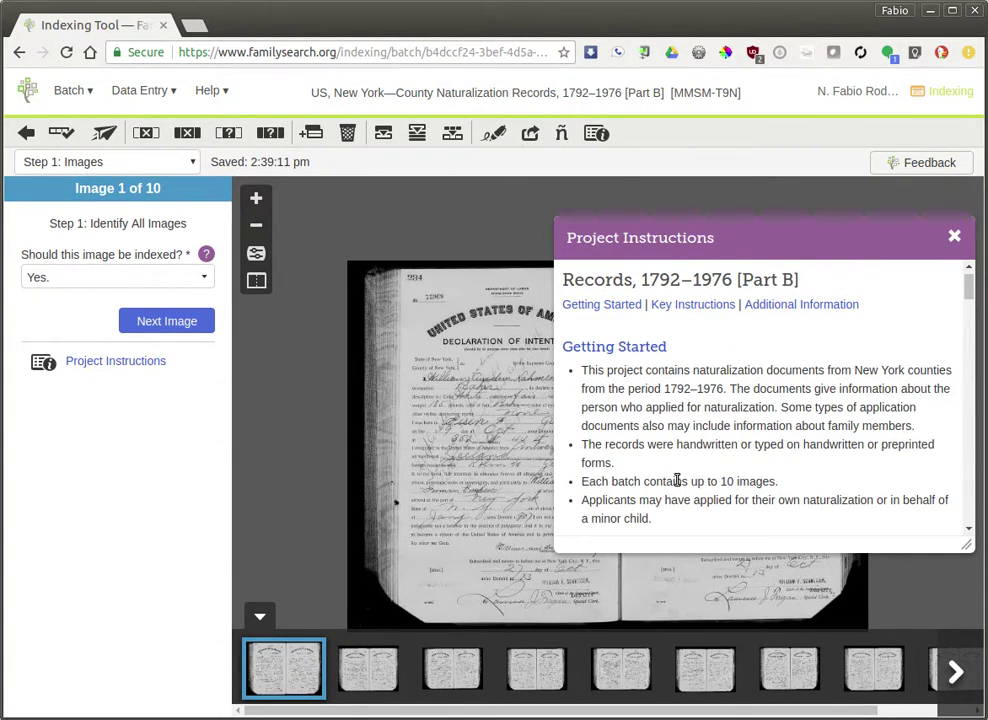
pyautogui.scroll(-1, 670, 484)
pyautogui.scroll(-1, 672, 484)
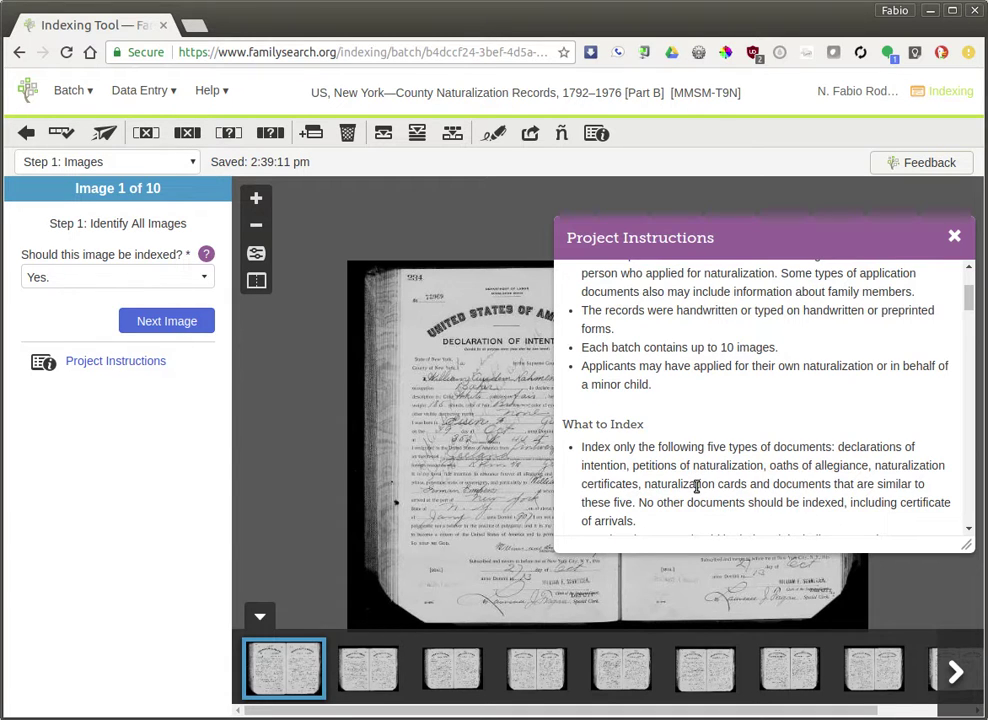
pyautogui.click(954, 238)
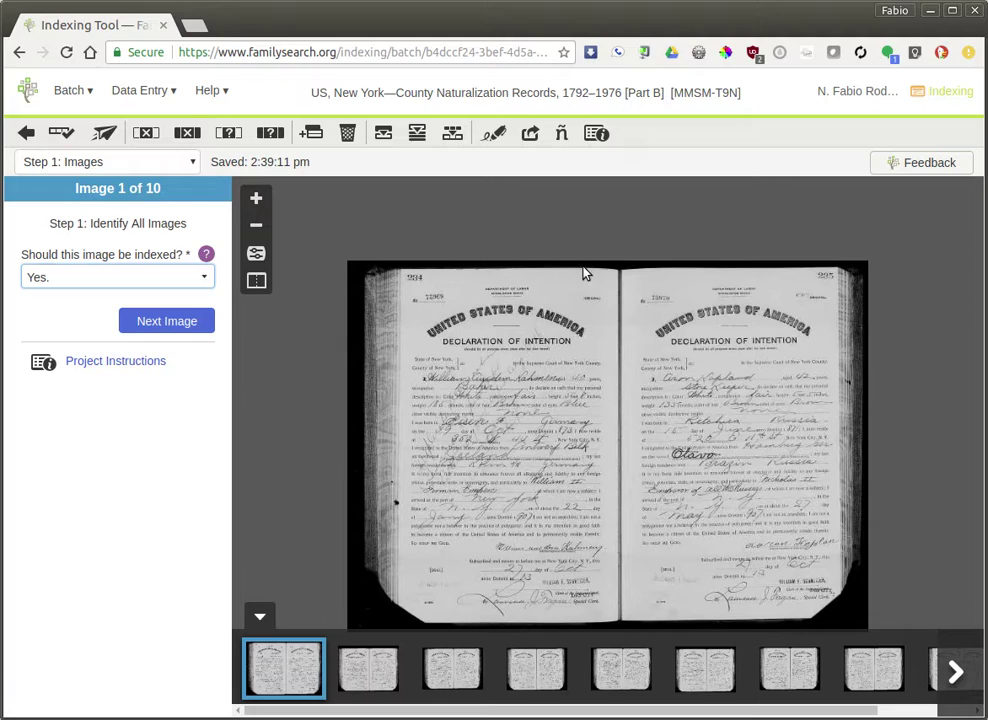
# - Enlarge and reposition the first batch image to examine its two Declaration of Intention pages
pyautogui.scroll(1, 508, 452)
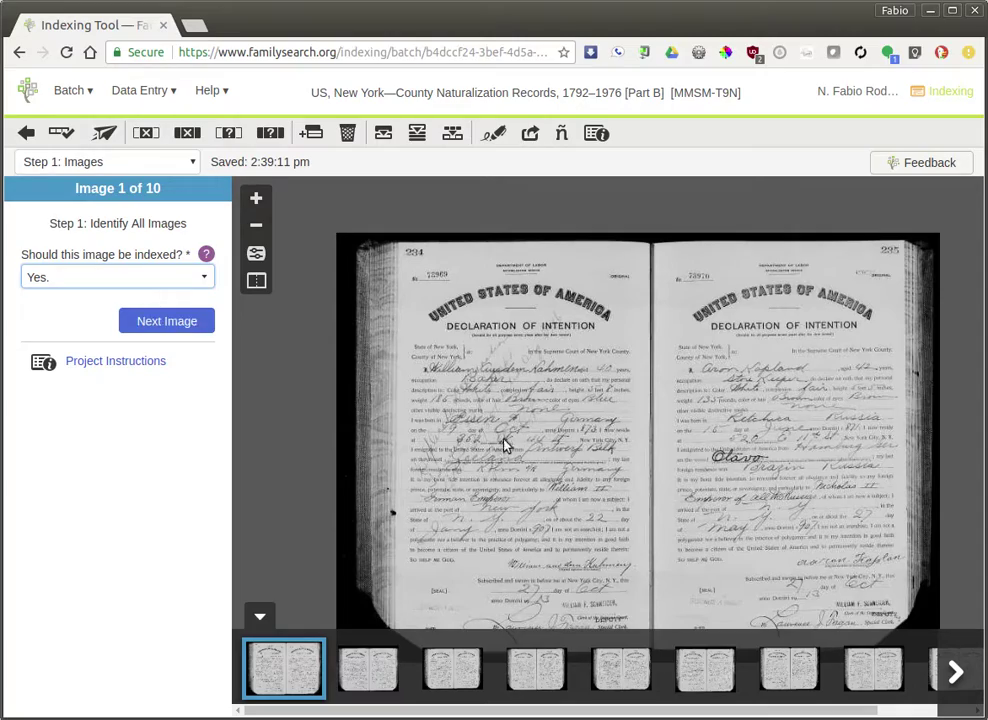
pyautogui.scroll(1, 531, 533)
pyautogui.moveTo(505, 541); pyautogui.dragTo(490, 526)
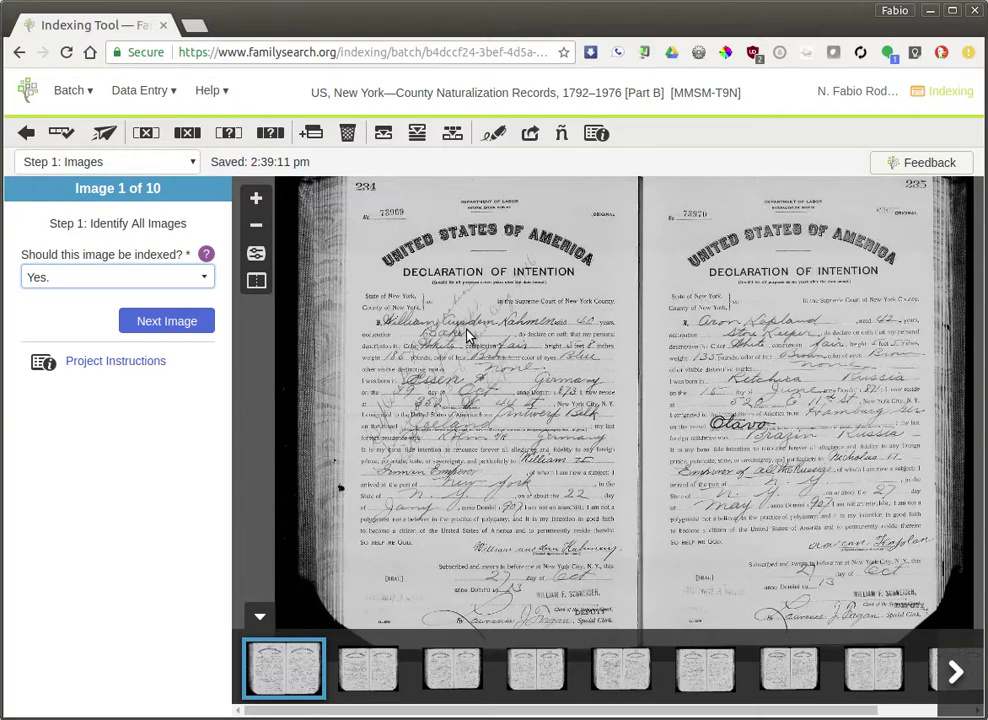
# - Examine image 1 up close, set it to Yes for indexing, review the other answer options and continue to image 2
pyautogui.scroll(2, 466, 335)
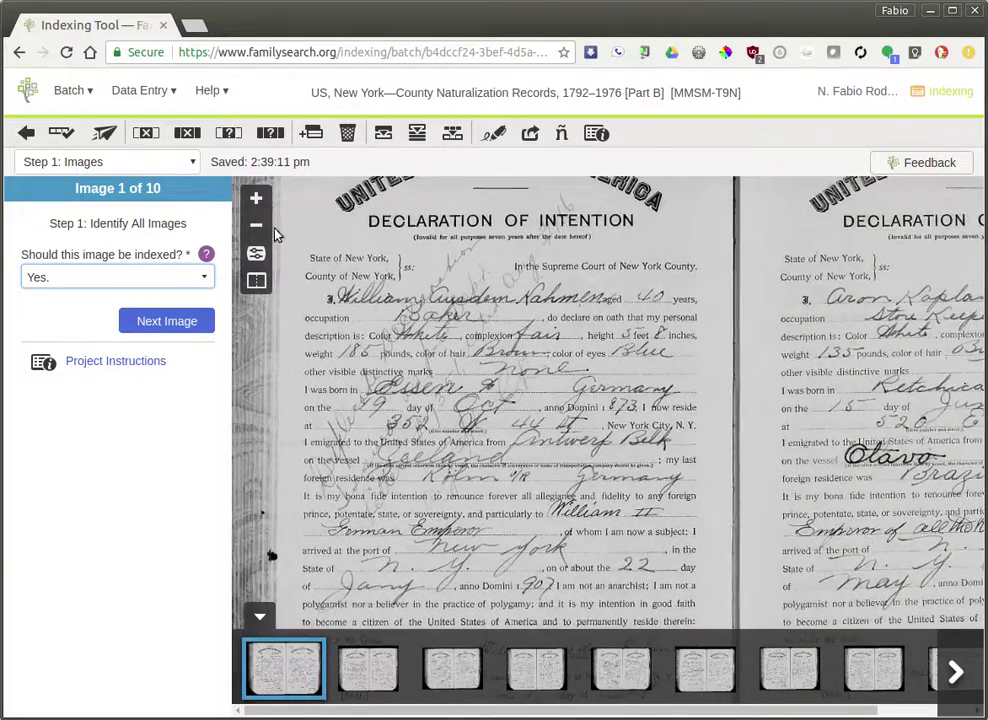
pyautogui.click(257, 200)
pyautogui.moveTo(431, 295); pyautogui.dragTo(560, 460)
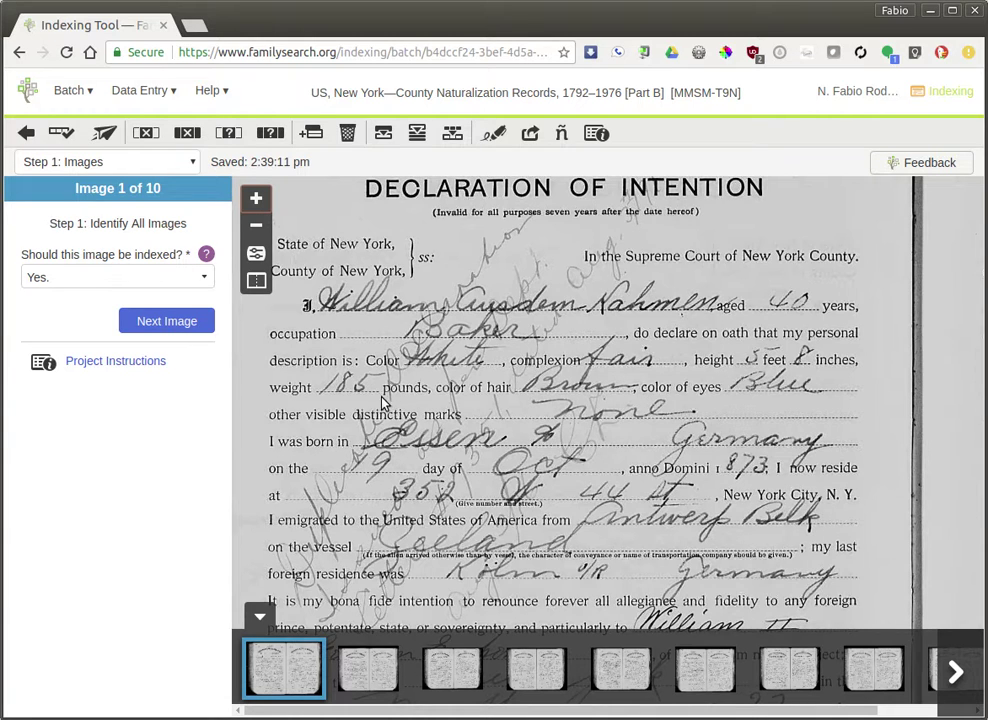
pyautogui.click(95, 279)
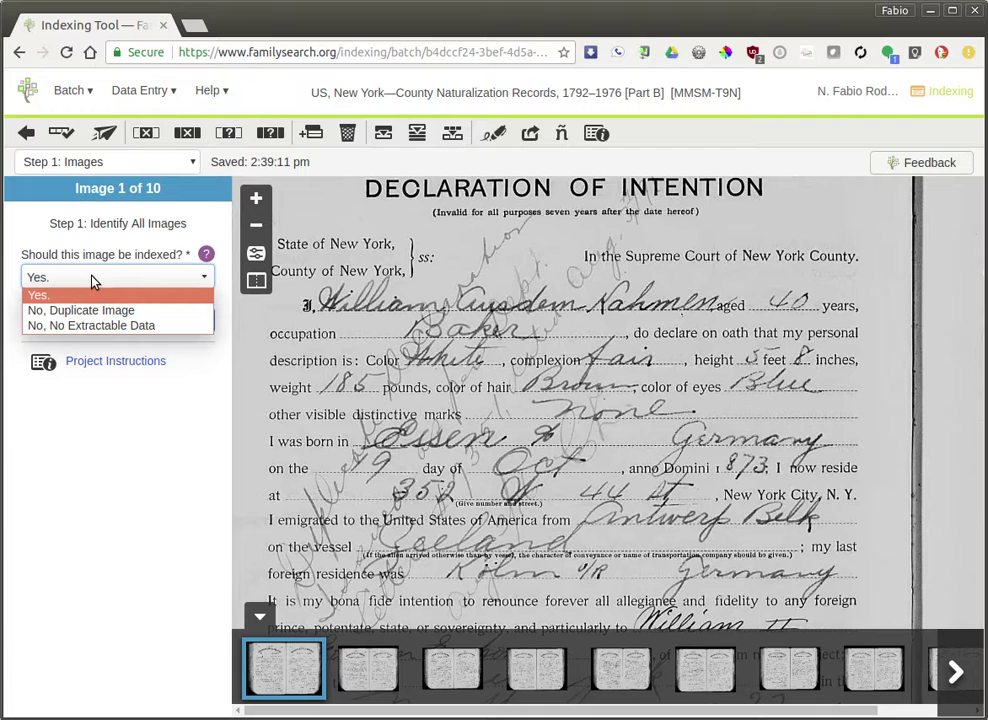
pyautogui.click(86, 296)
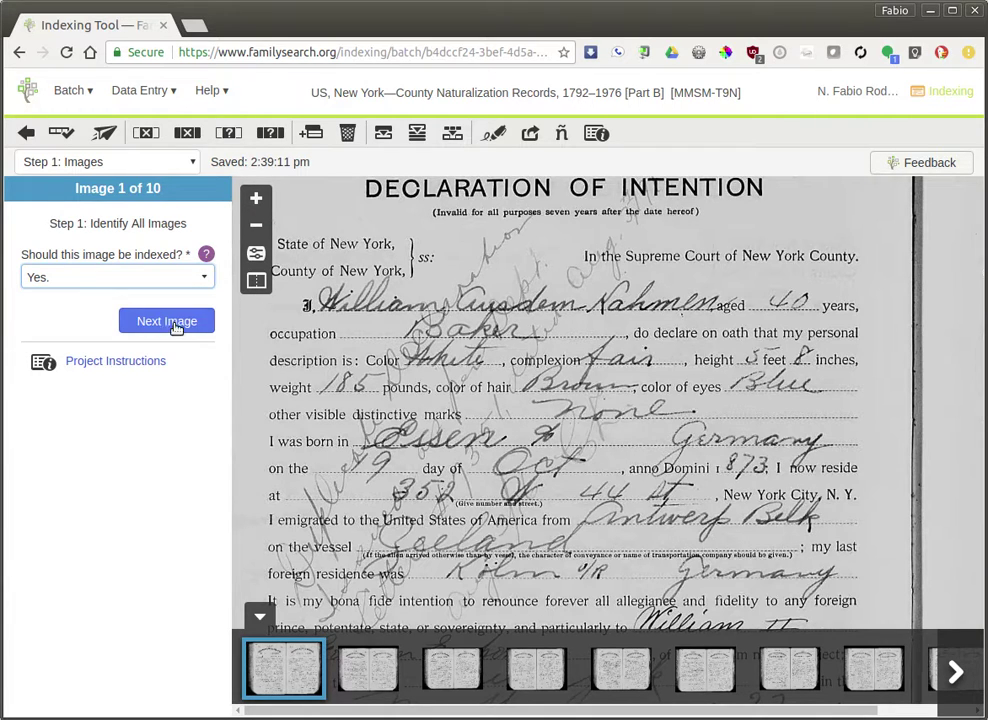
pyautogui.click(145, 279)
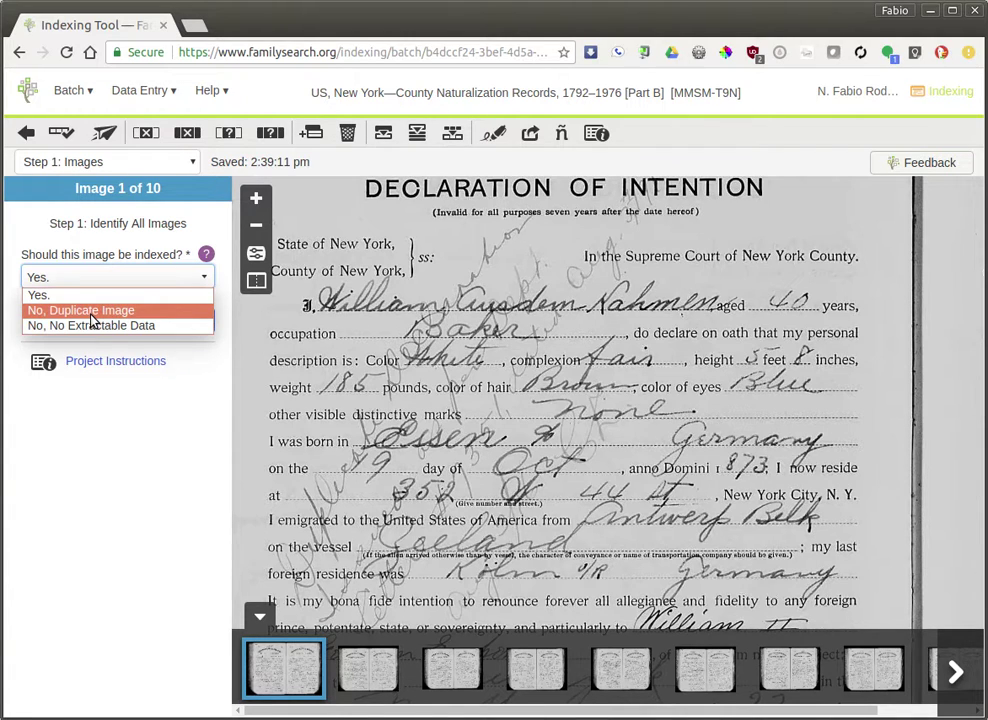
pyautogui.click(225, 360)
pyautogui.click(170, 324)
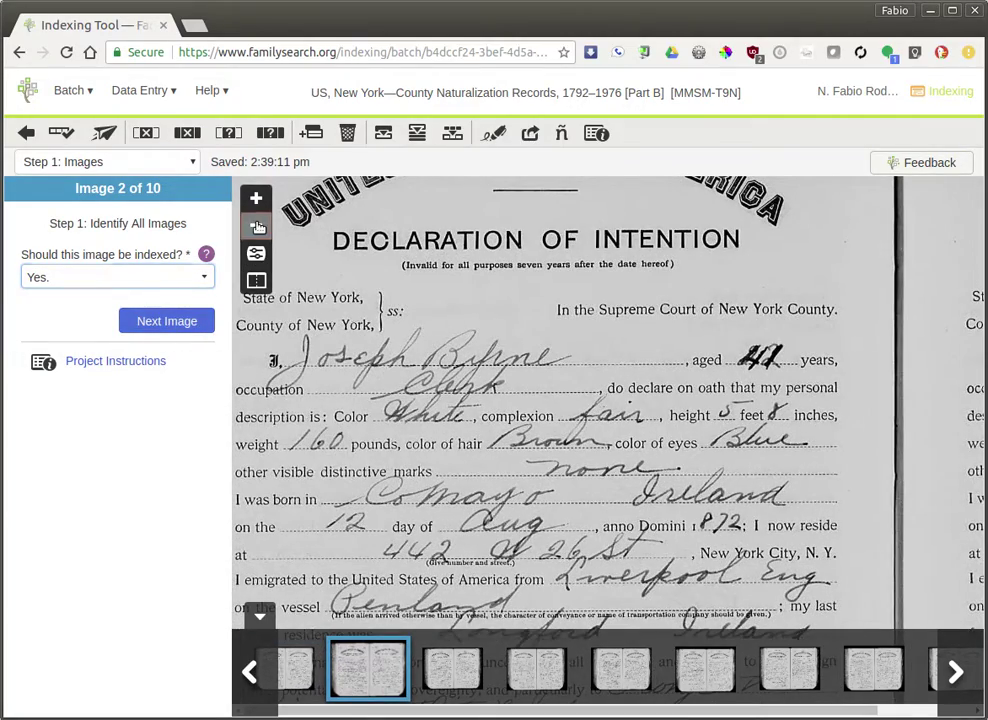
# - Check both Declaration of Intention pages on image 2, keep it marked Yes for indexing and continue to image 3
pyautogui.click(257, 227)
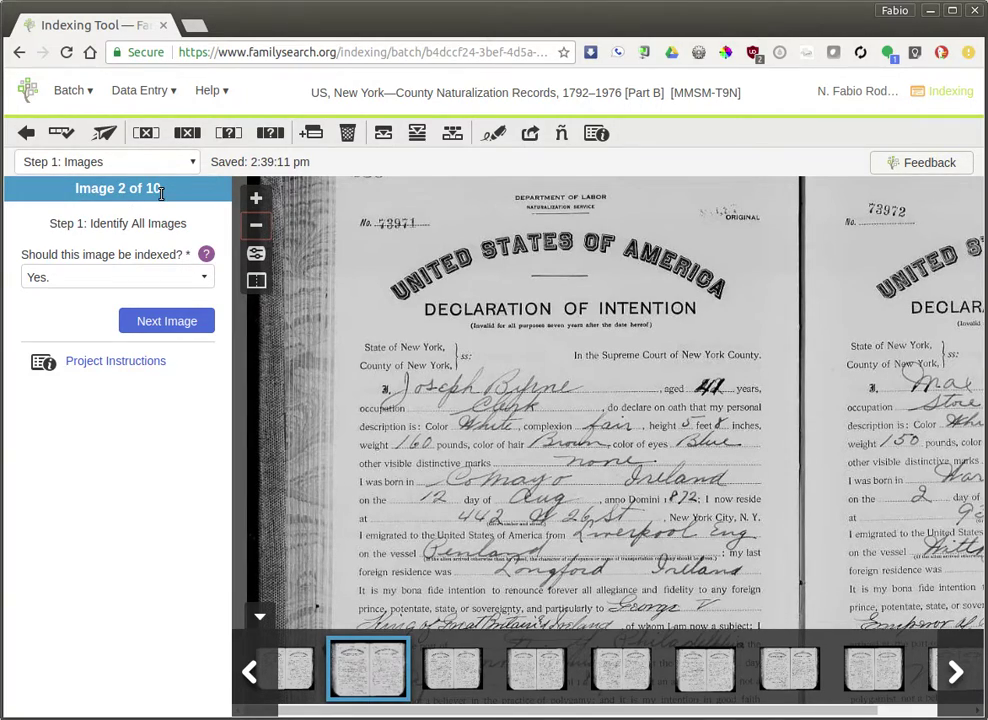
pyautogui.scroll(-2, 495, 423)
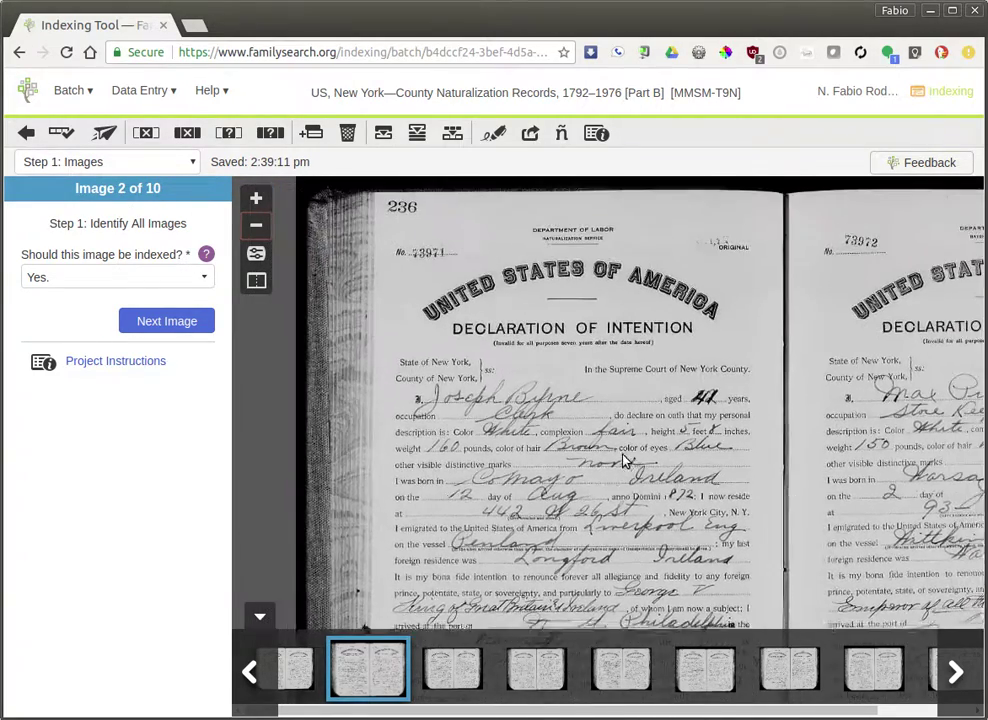
pyautogui.scroll(-2, 495, 423)
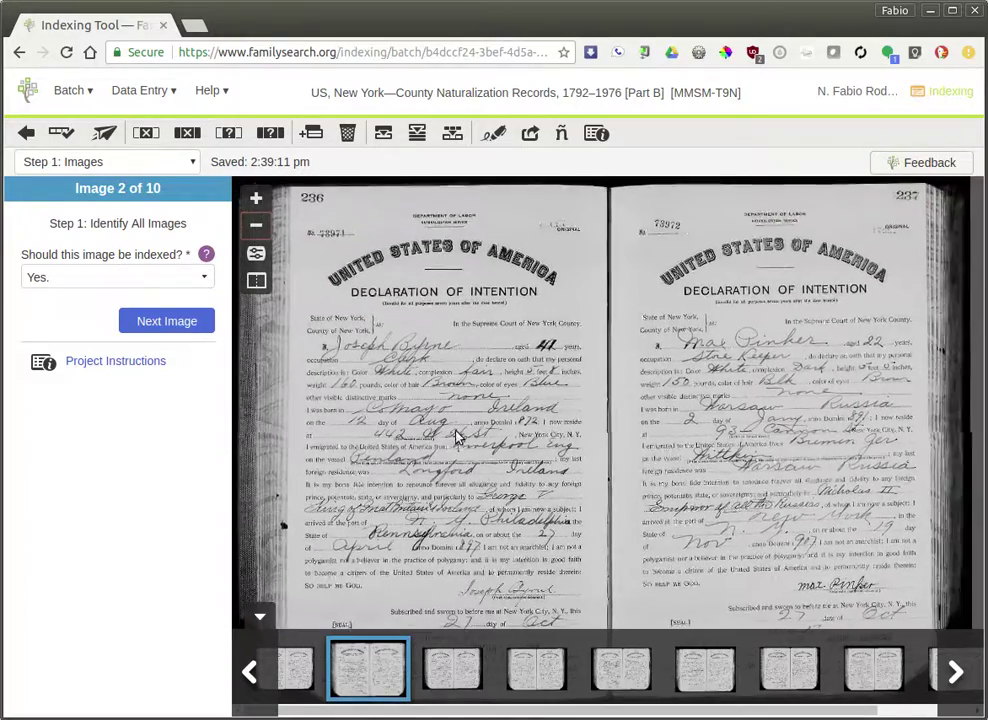
pyautogui.click(181, 328)
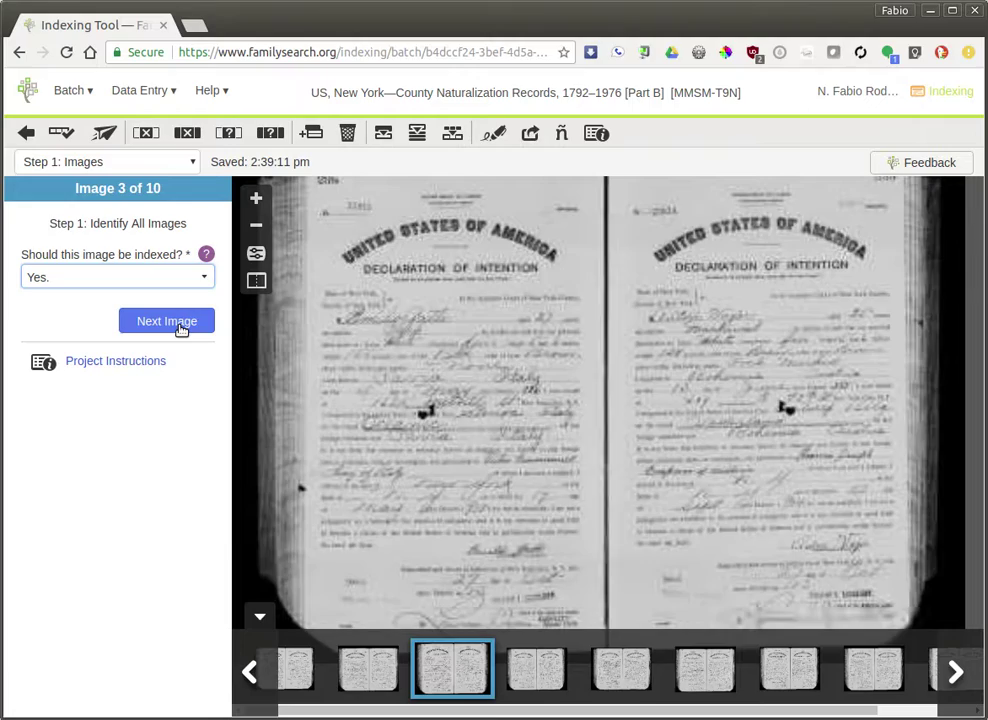
# - Keep images 3 to 10 marked Yes for indexing and continue to Step 2: Entries
pyautogui.click(181, 328)
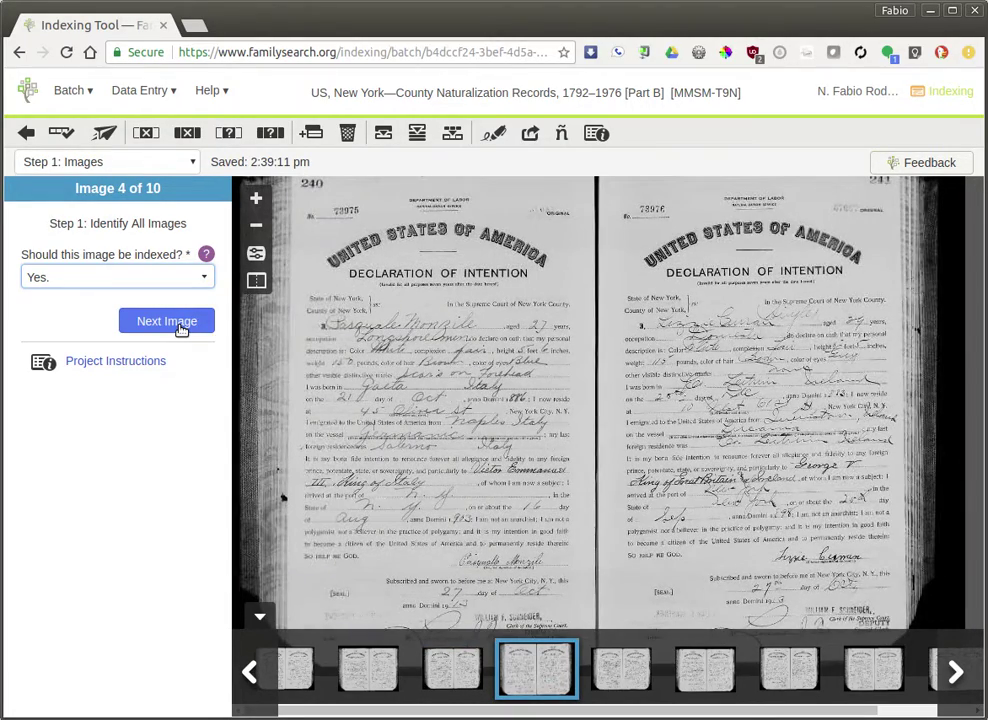
pyautogui.click(181, 328)
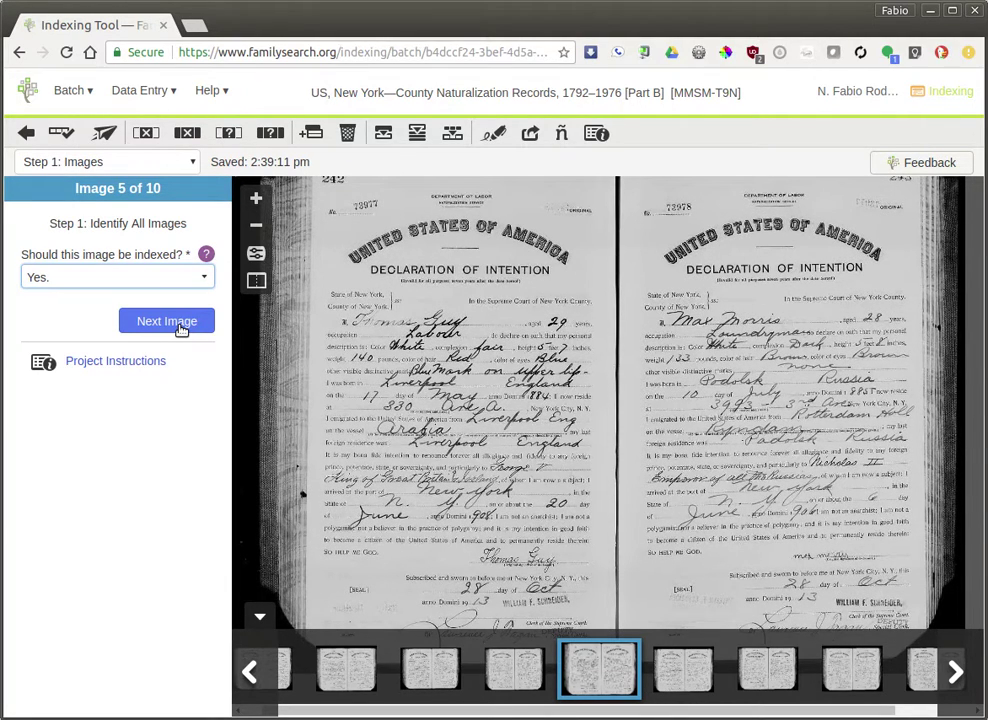
pyautogui.click(181, 328)
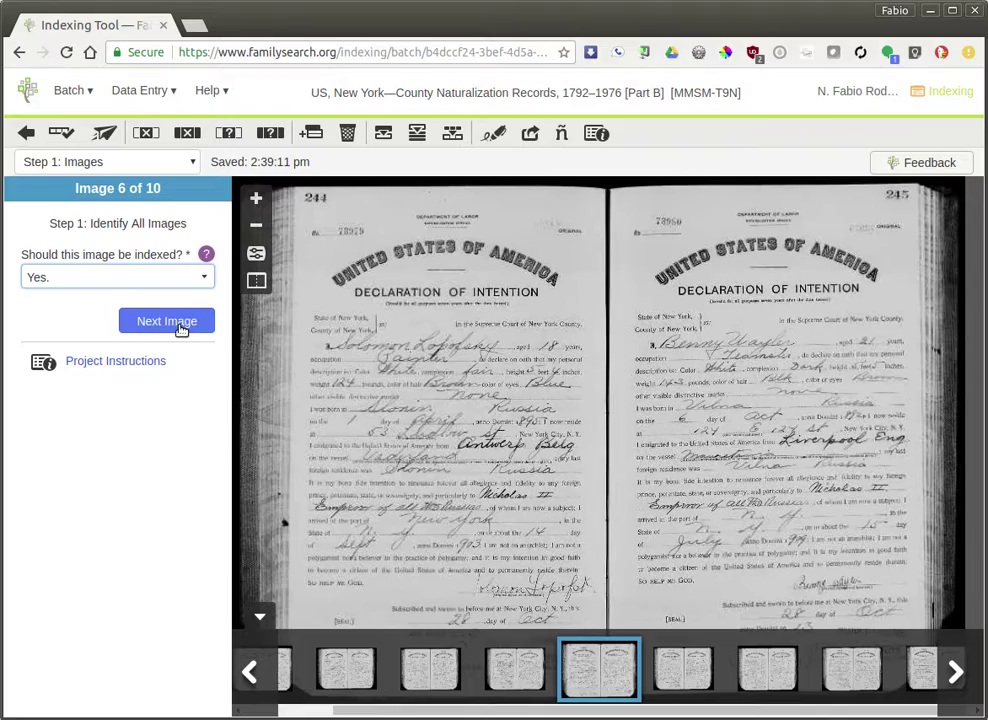
pyautogui.click(181, 328)
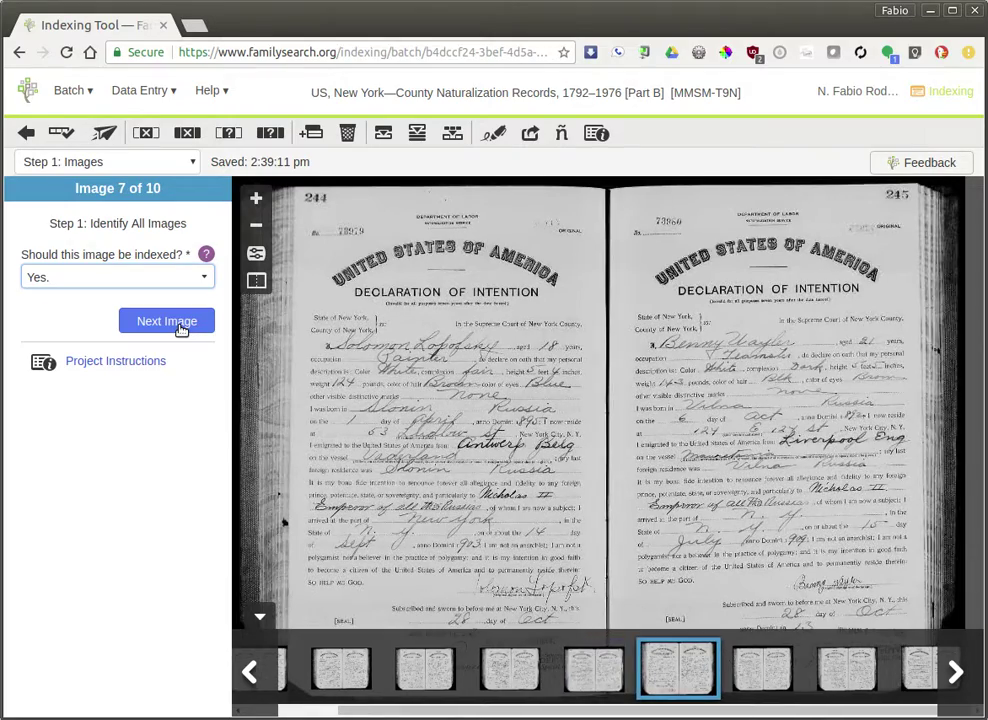
pyautogui.click(181, 328)
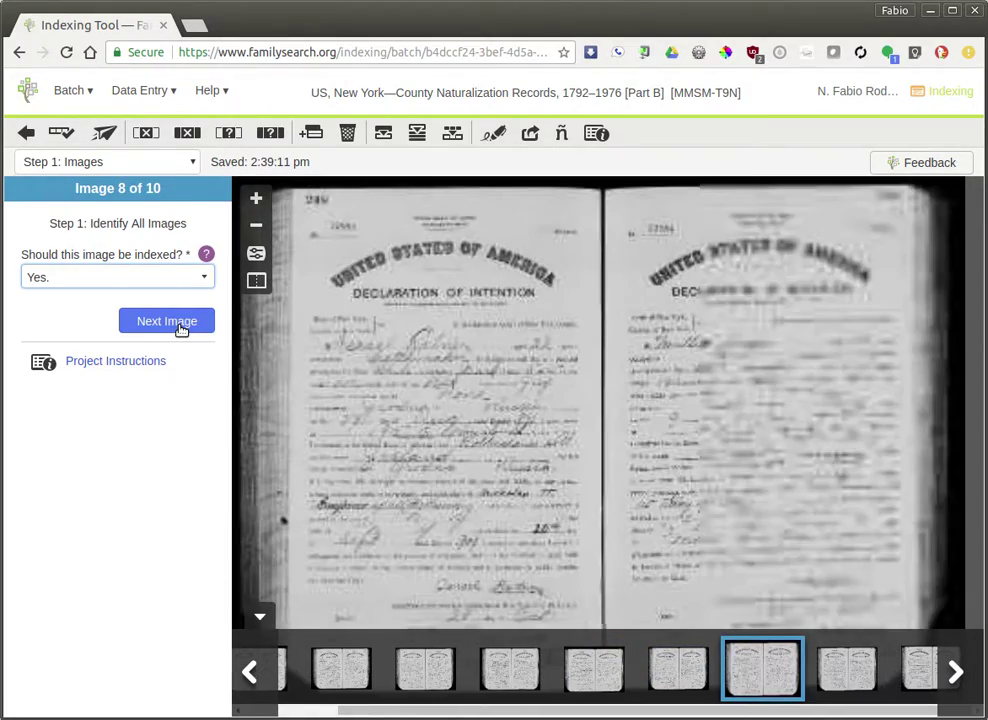
pyautogui.click(181, 328)
pyautogui.click(181, 328)
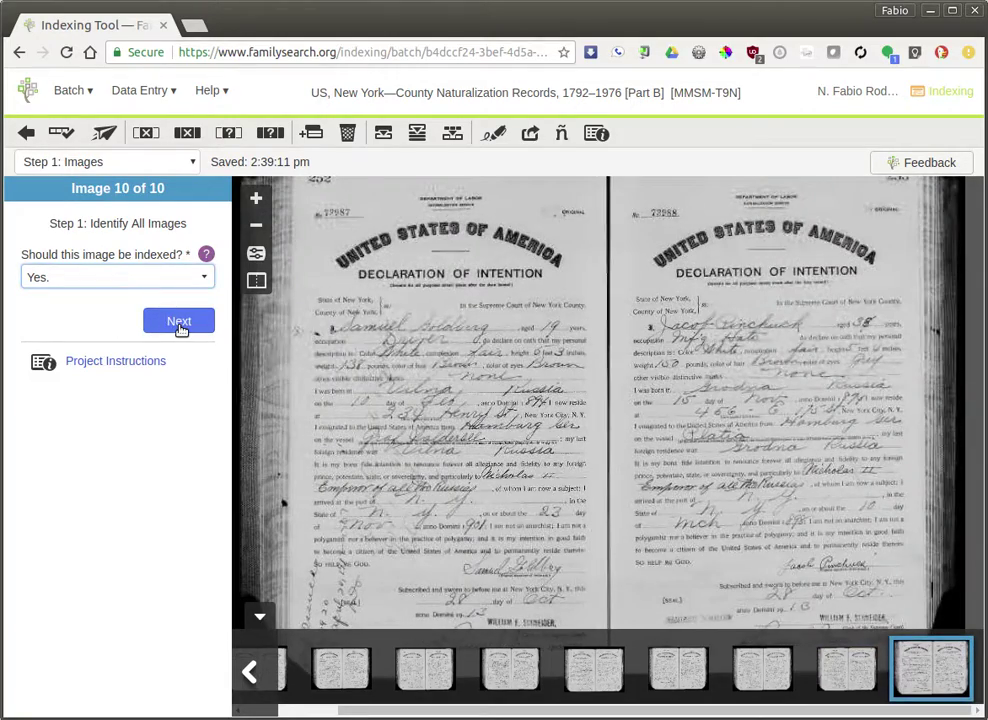
pyautogui.click(179, 322)
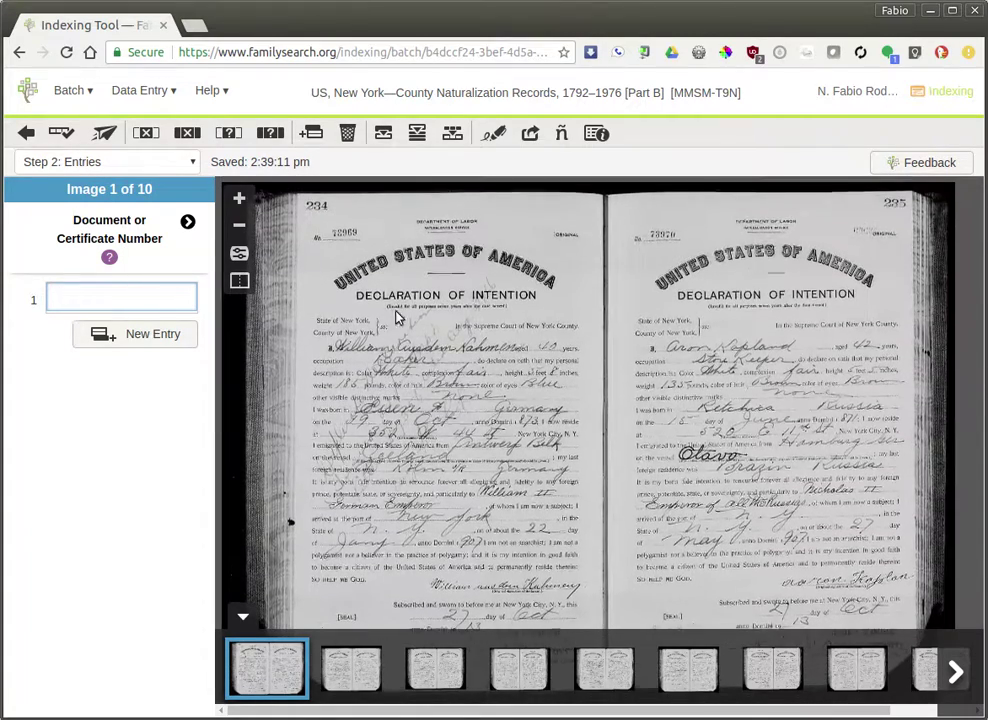
# - Examine the document numbers and the two separate declarations on image 1
pyautogui.scroll(3, 335, 258)
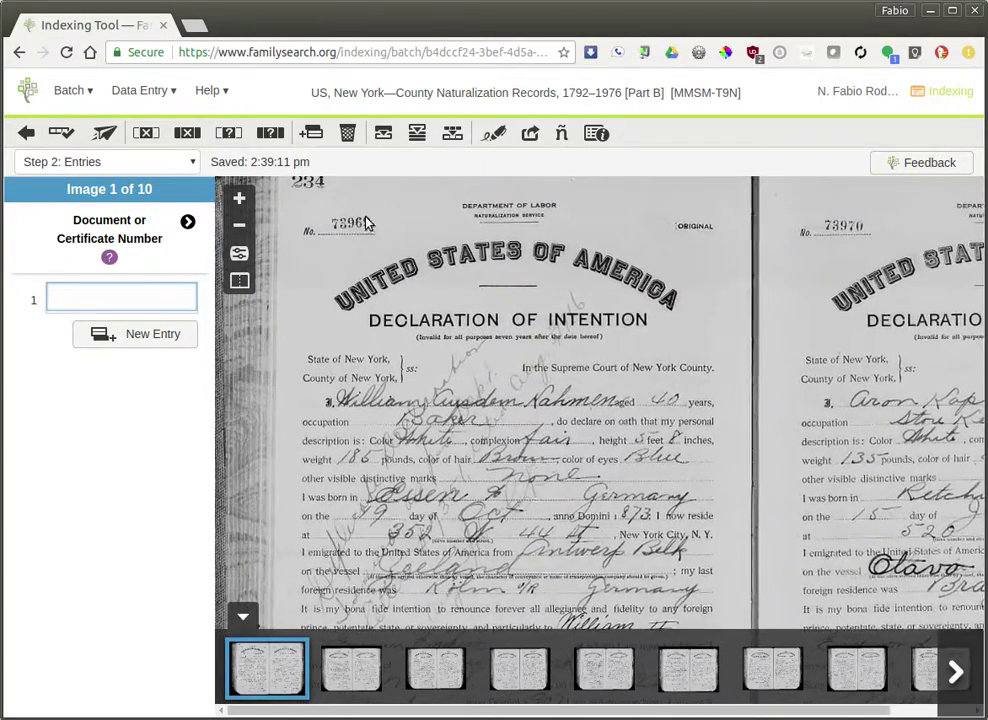
pyautogui.scroll(-1, 350, 460)
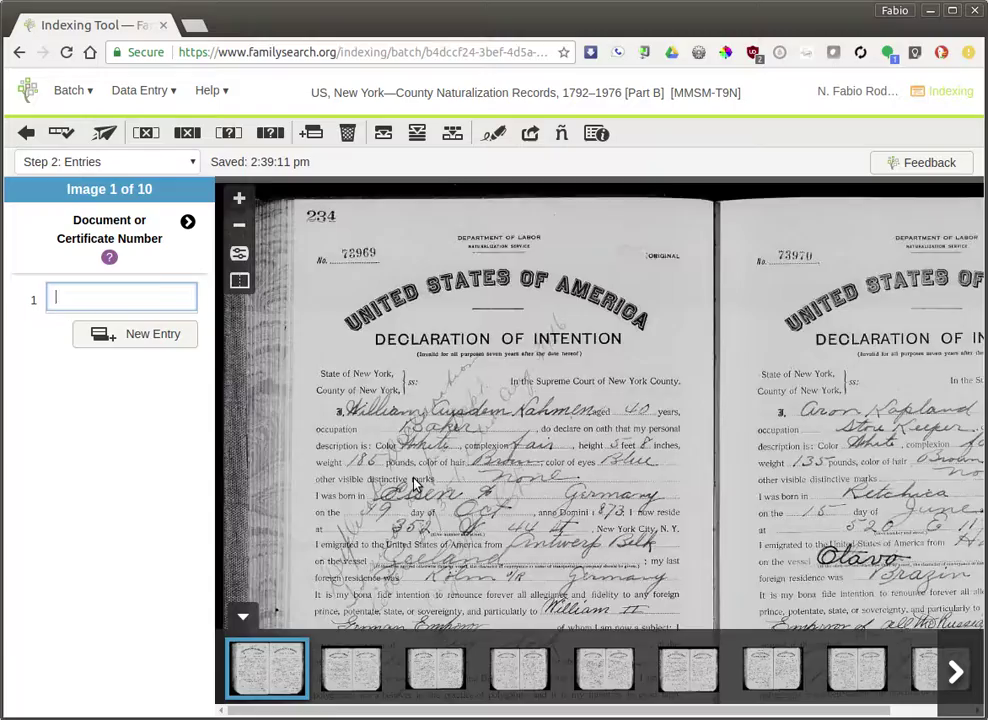
pyautogui.scroll(-3, 352, 458)
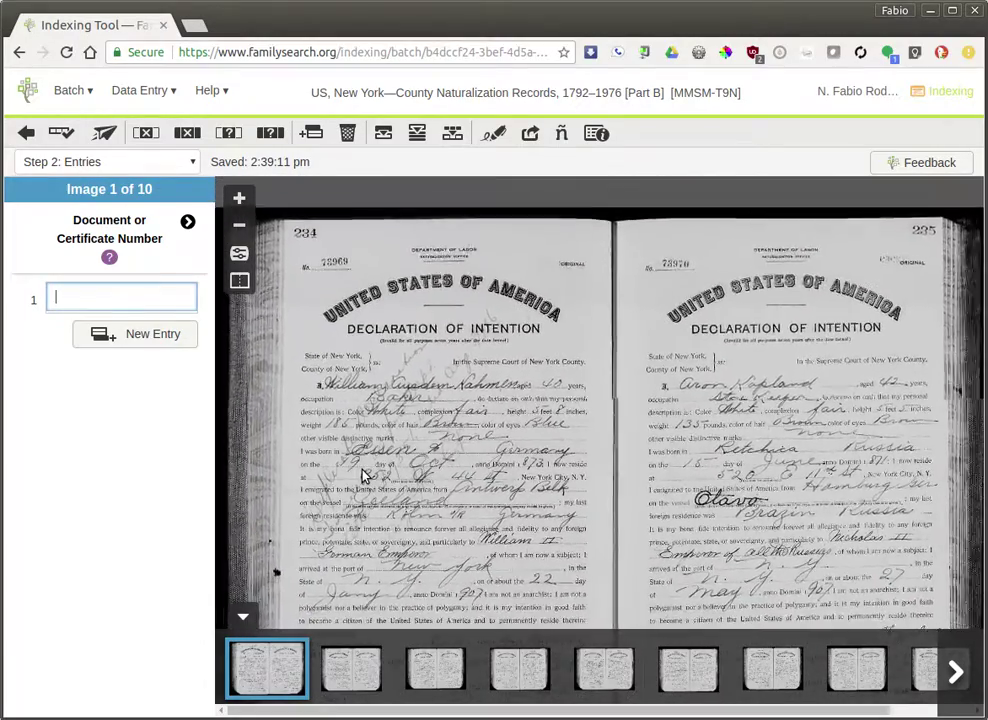
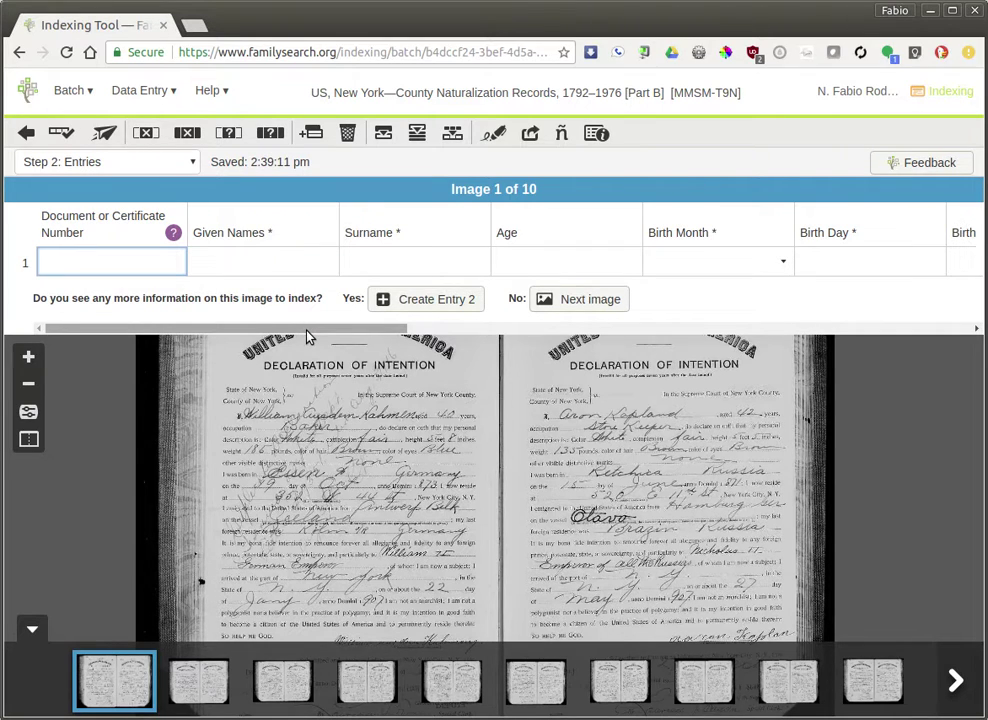
# - Try the Column Entry and Row Entry layouts for the data, then return to Column Entry
pyautogui.moveTo(308, 337); pyautogui.dragTo(139, 320)
pyautogui.click(134, 92)
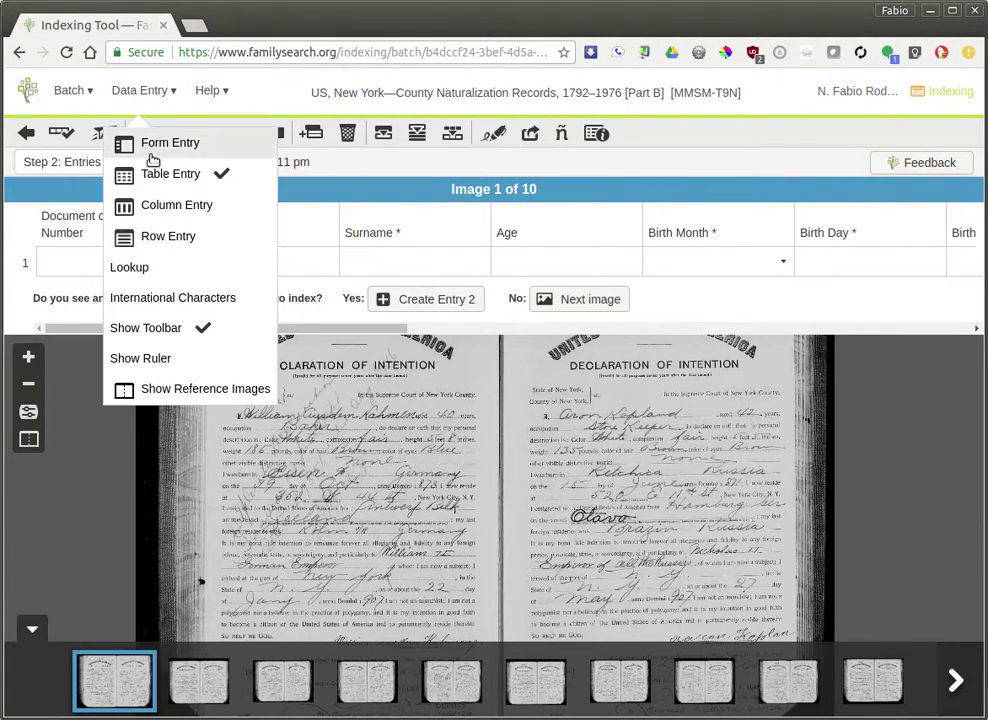
pyautogui.click(183, 236)
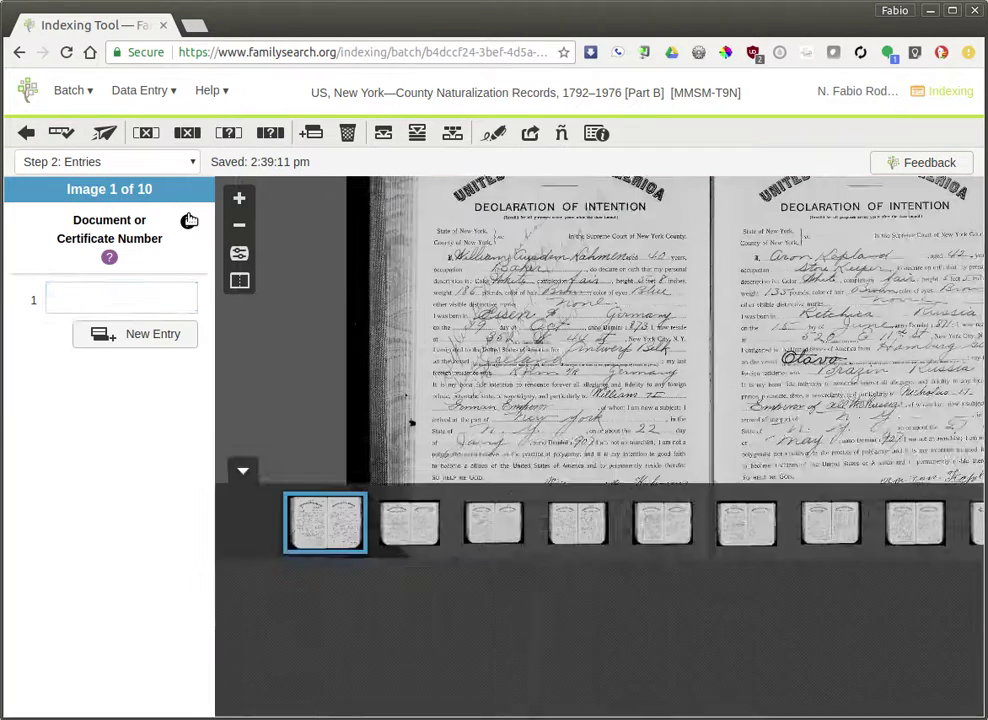
pyautogui.click(149, 302)
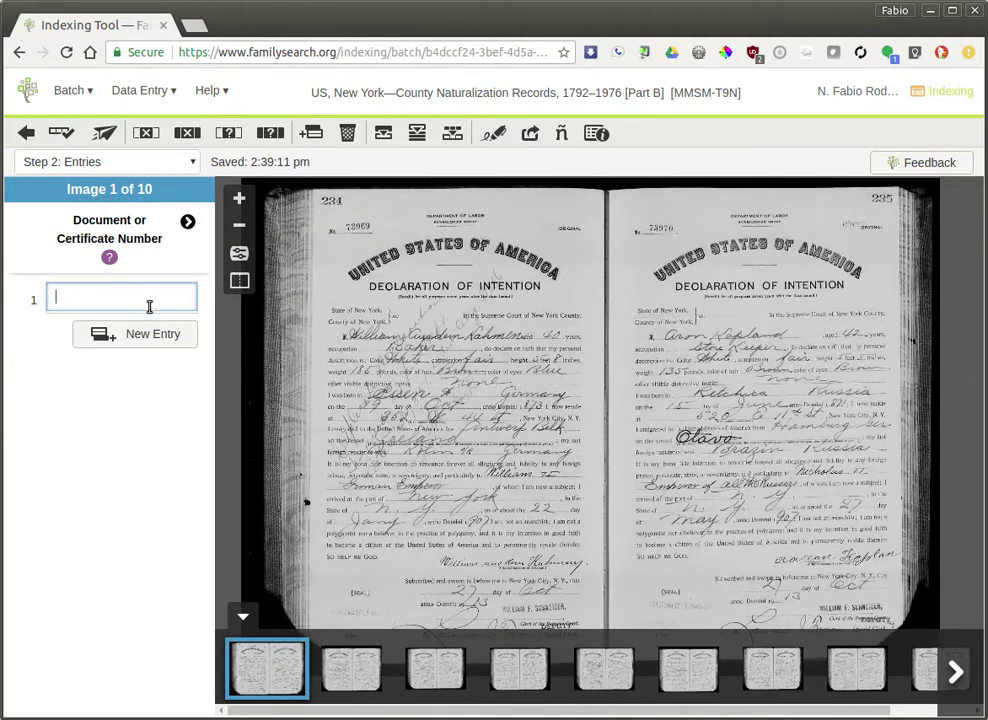
pyautogui.click(151, 94)
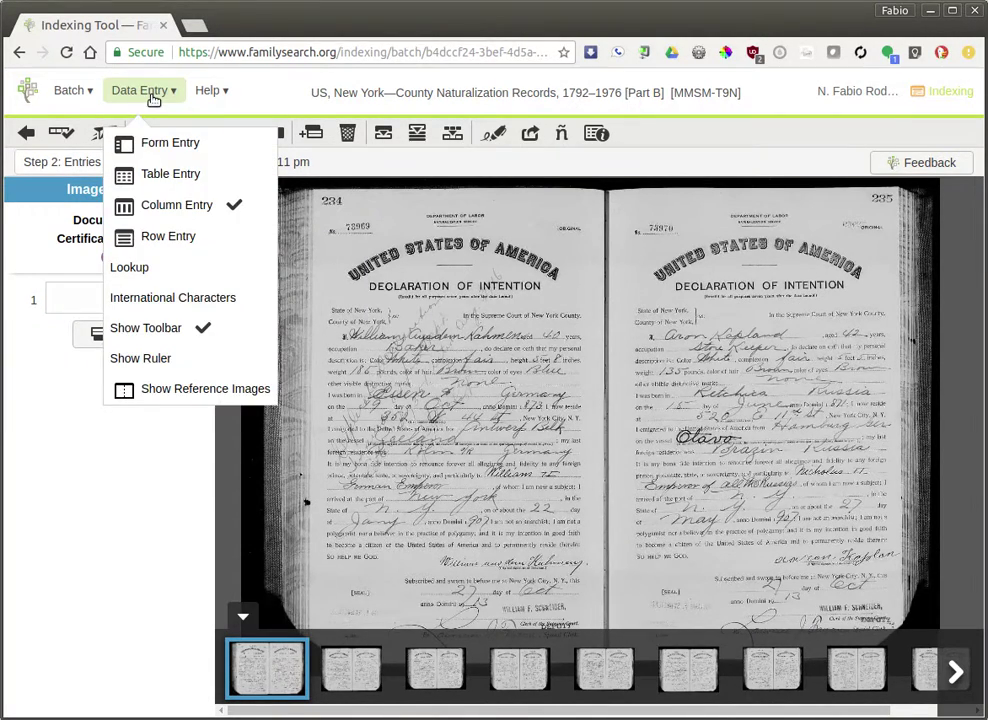
pyautogui.click(178, 236)
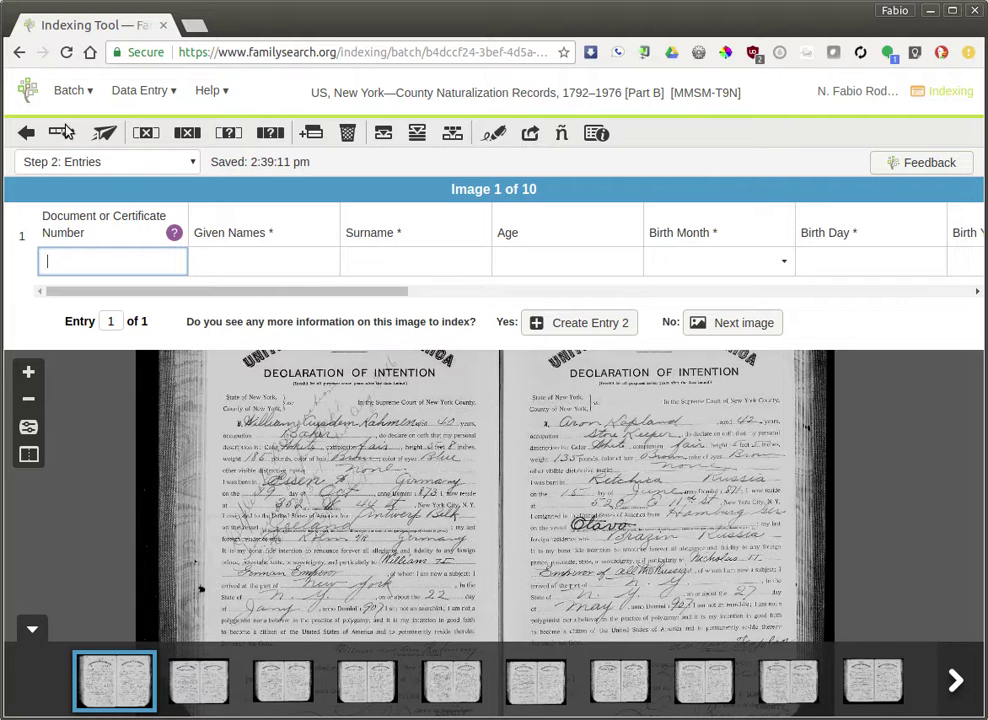
pyautogui.click(135, 90)
pyautogui.click(175, 205)
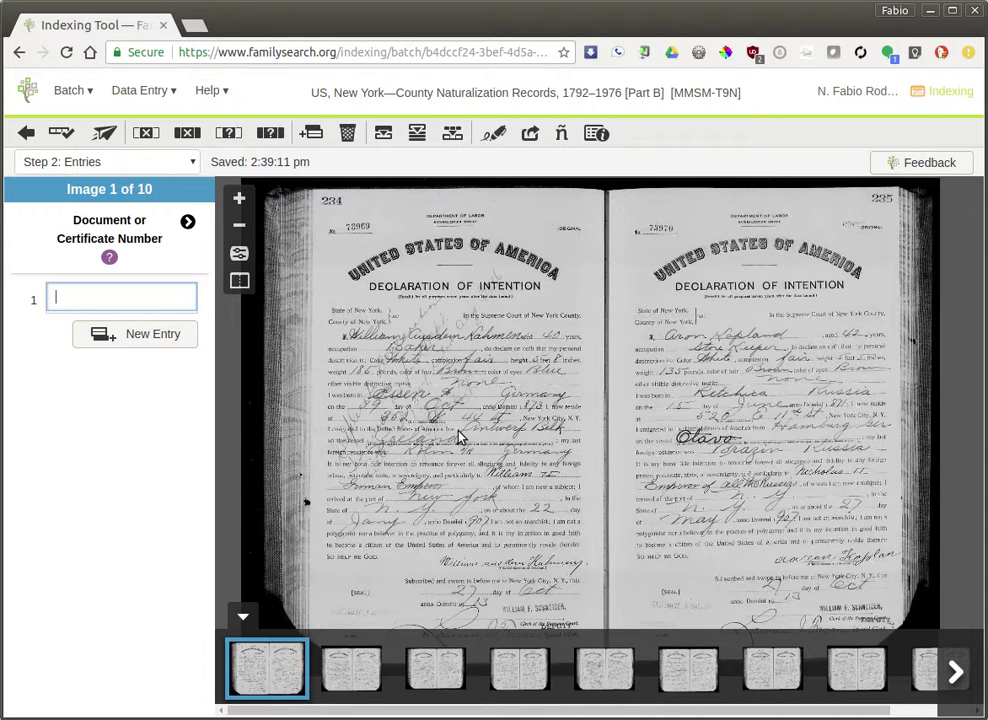
# - Change the data layout to Form Entry and review its fields down to the question about more information to index
pyautogui.click(156, 92)
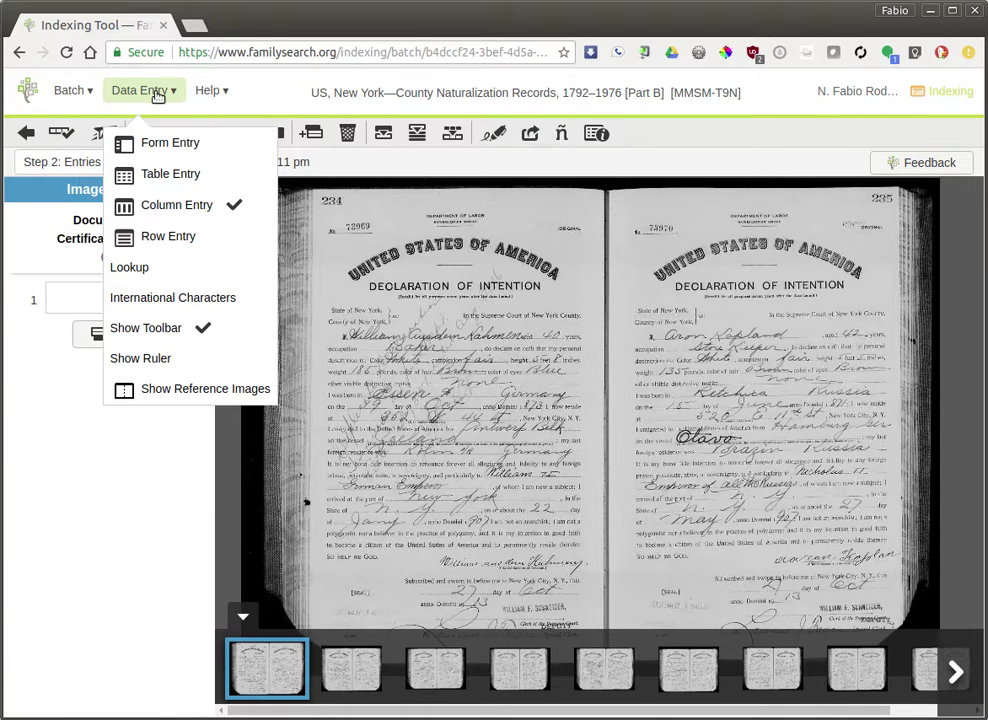
pyautogui.click(182, 155)
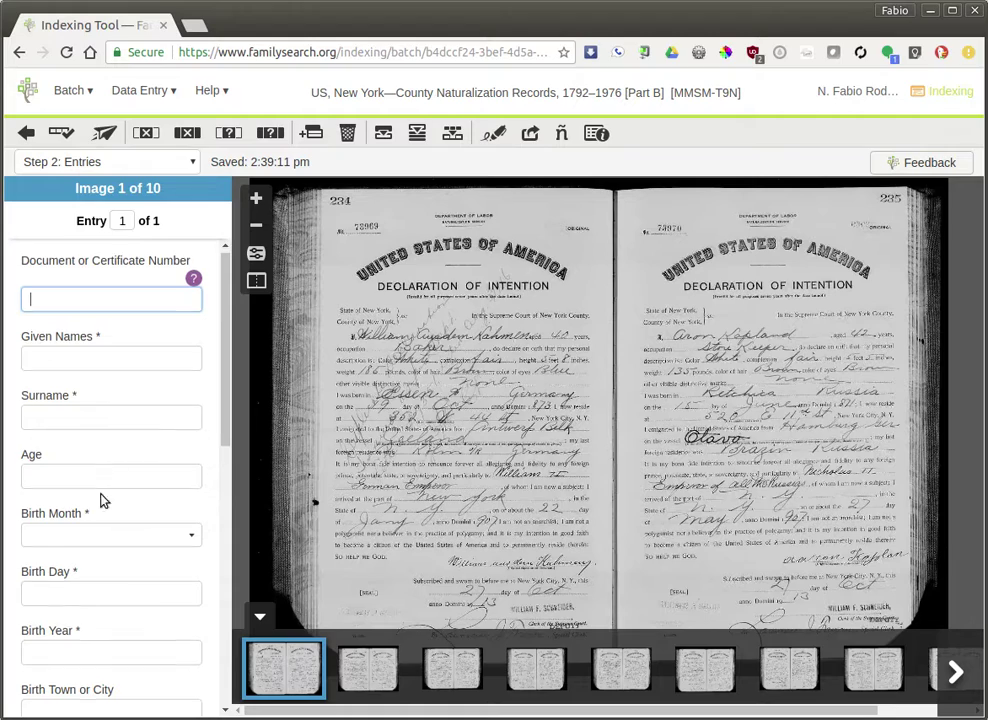
pyautogui.scroll(-6, 112, 549)
pyautogui.scroll(-2, 116, 548)
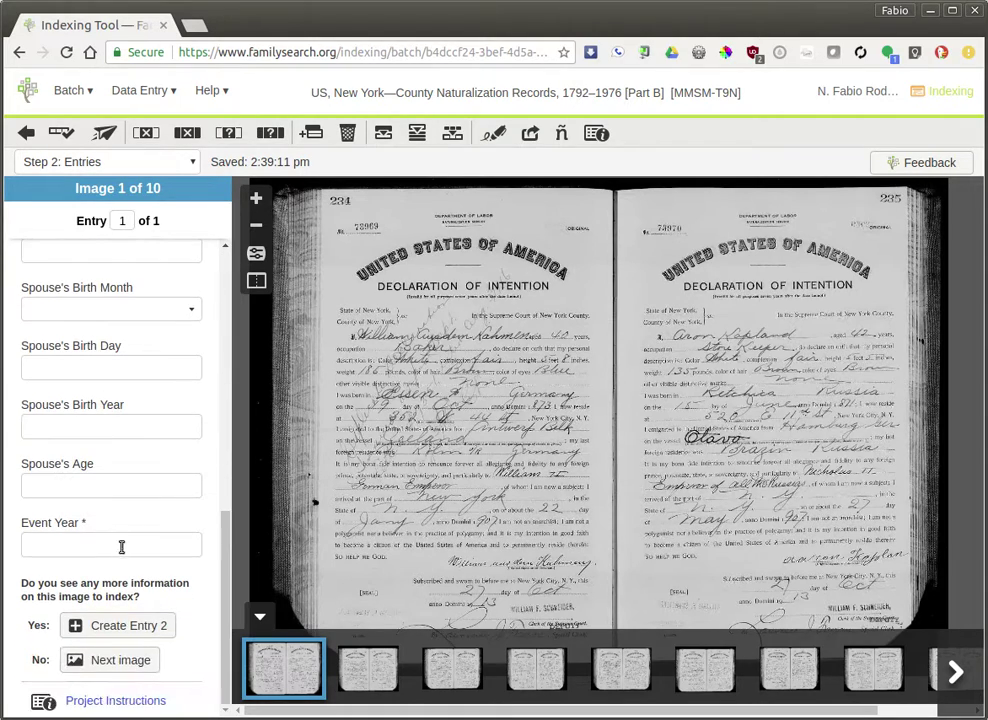
pyautogui.scroll(-1, 423, 564)
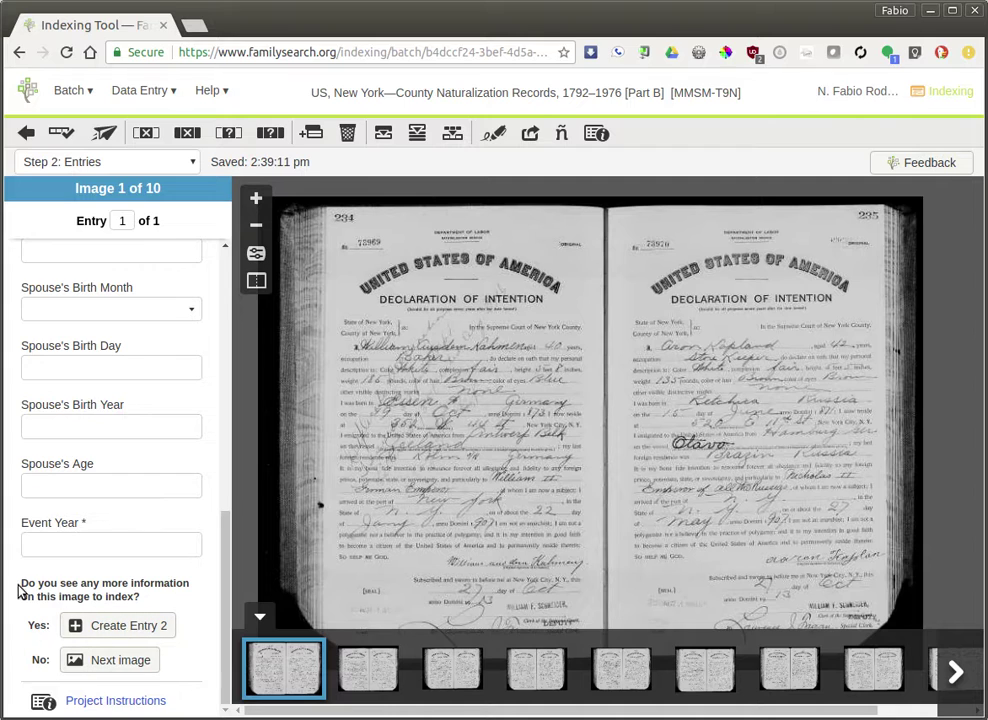
pyautogui.moveTo(22, 583); pyautogui.dragTo(157, 600)
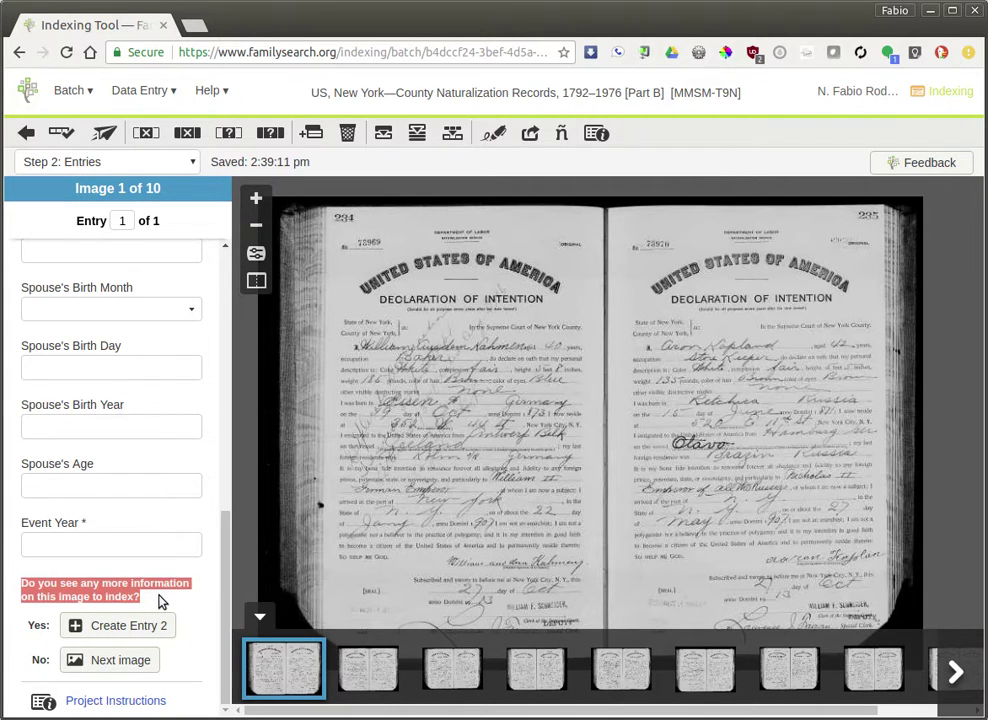
pyautogui.click(157, 600)
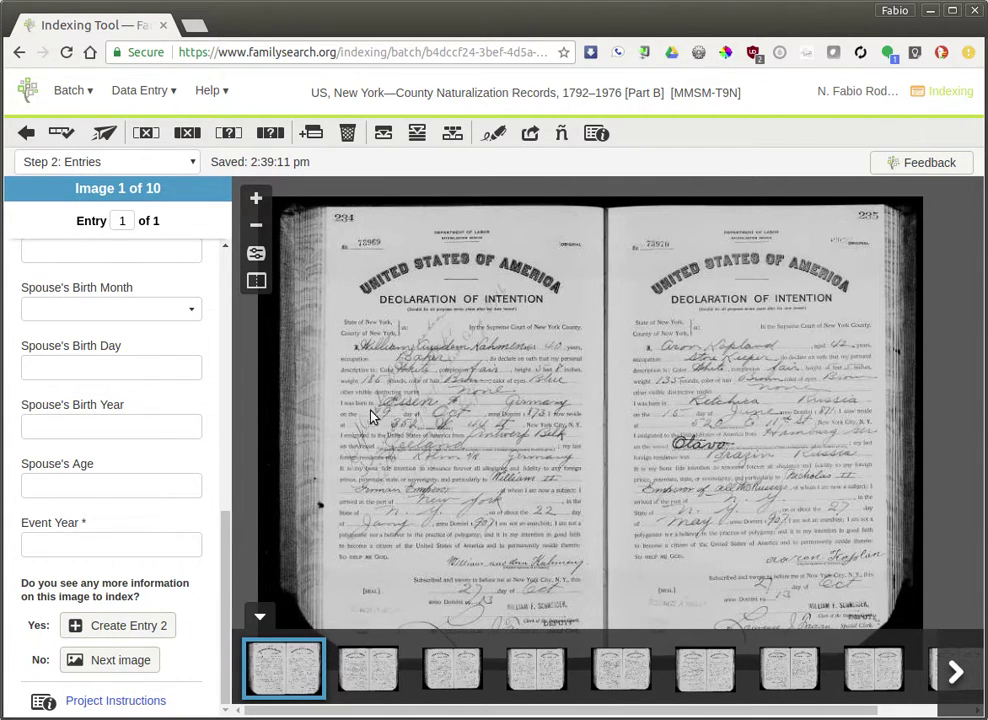